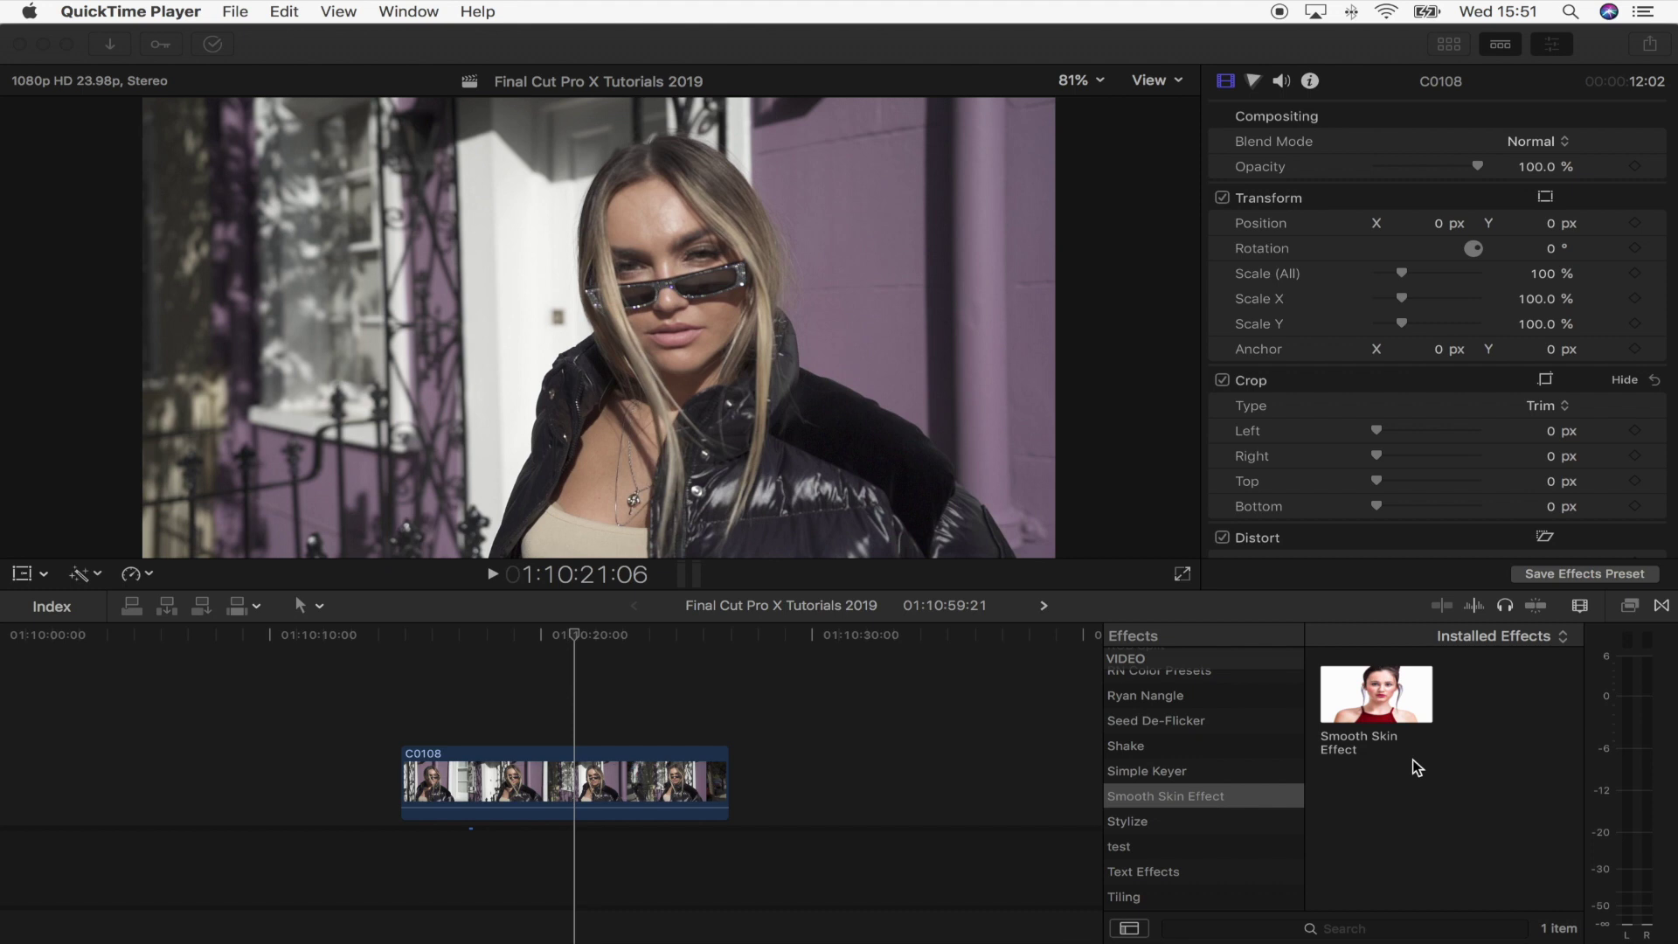
- Bring the Final Cut Pro editor forward with clip C0108 on the timeline and the effects browser hidden
left_click(1633, 610)
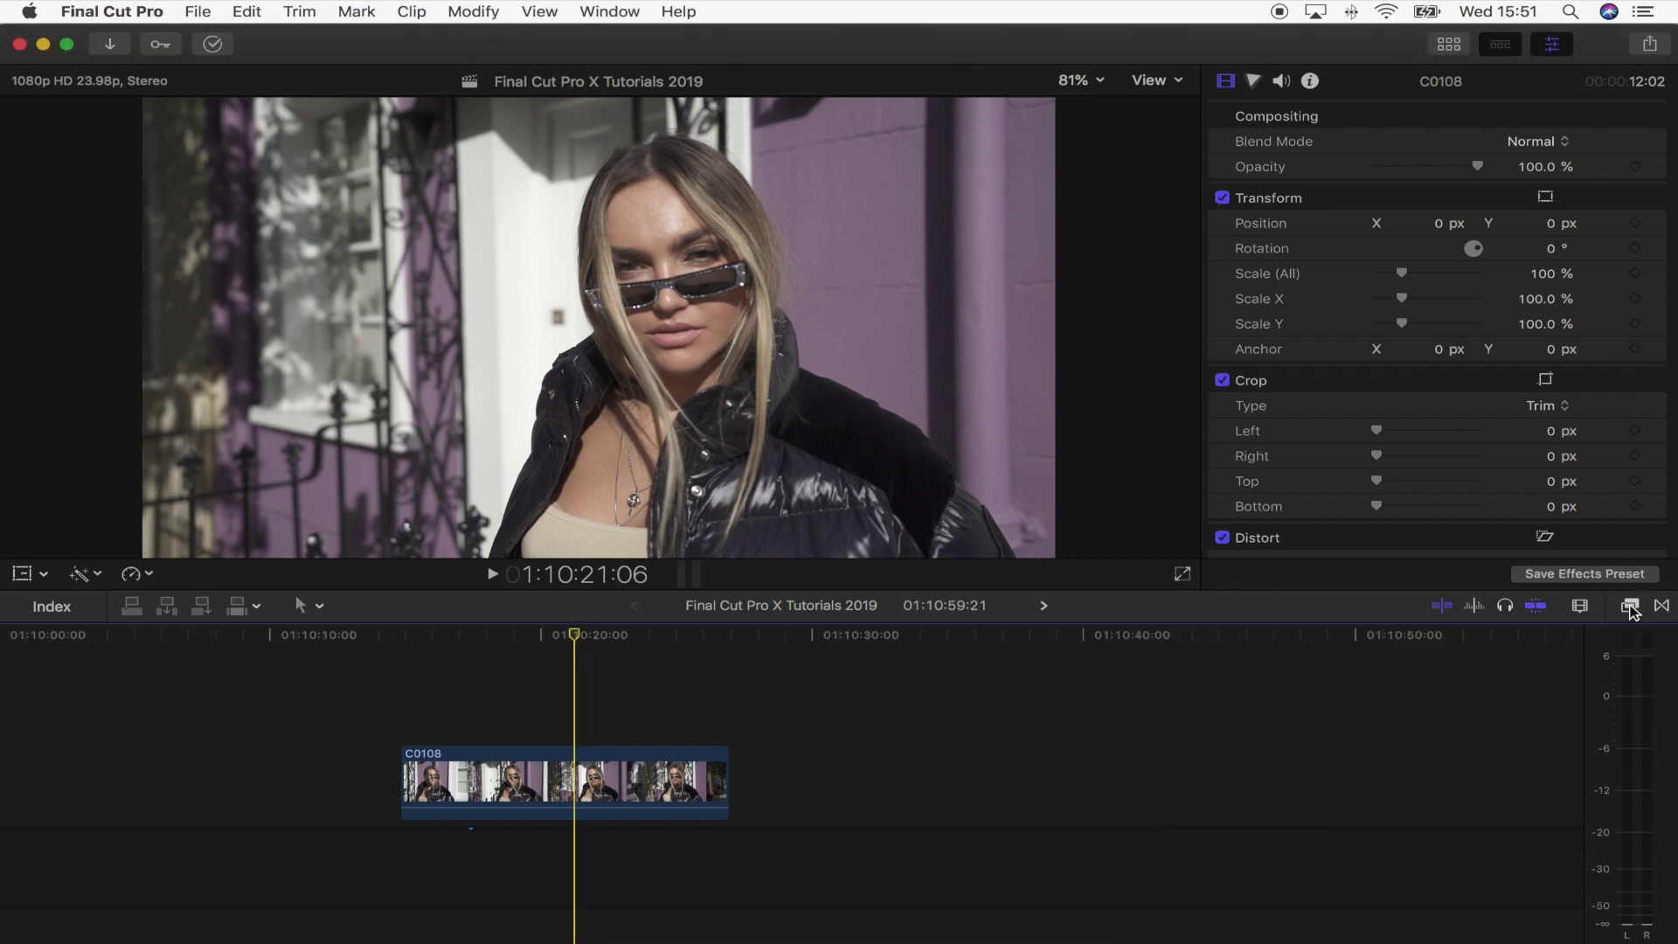
- Drag the Smooth Skin Effect from the Effects browser onto clip C0108
left_click(1630, 613)
left_click_drag(1376, 694, 568, 780)
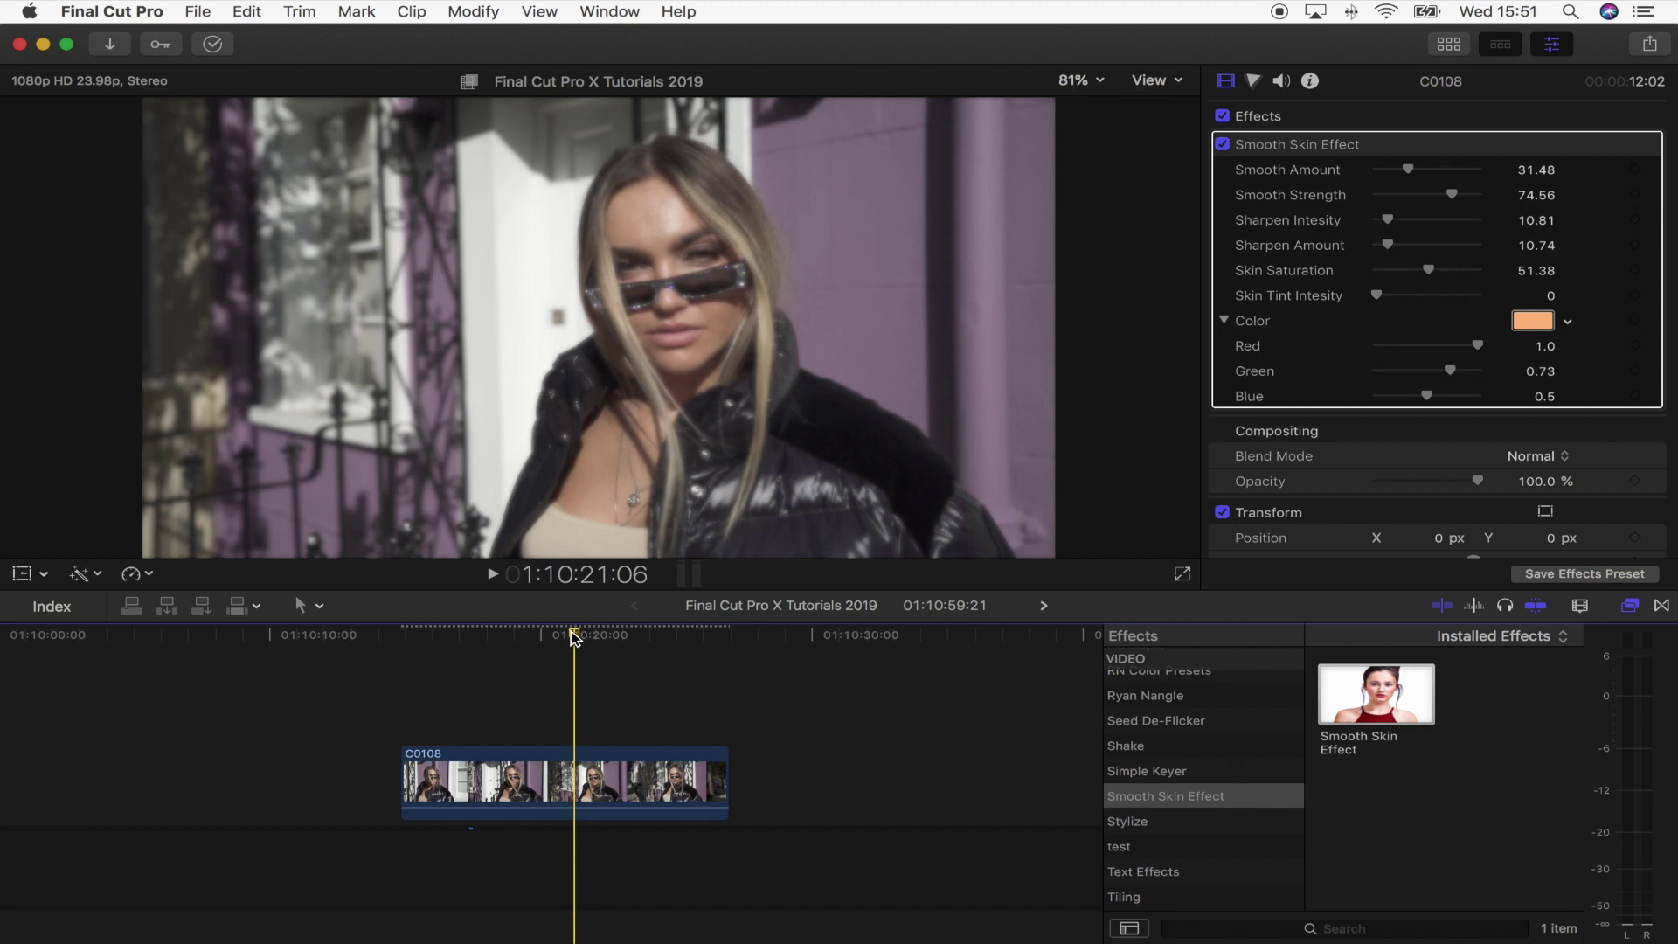
mouse_move(1291, 142)
mouse_move(1521, 147)
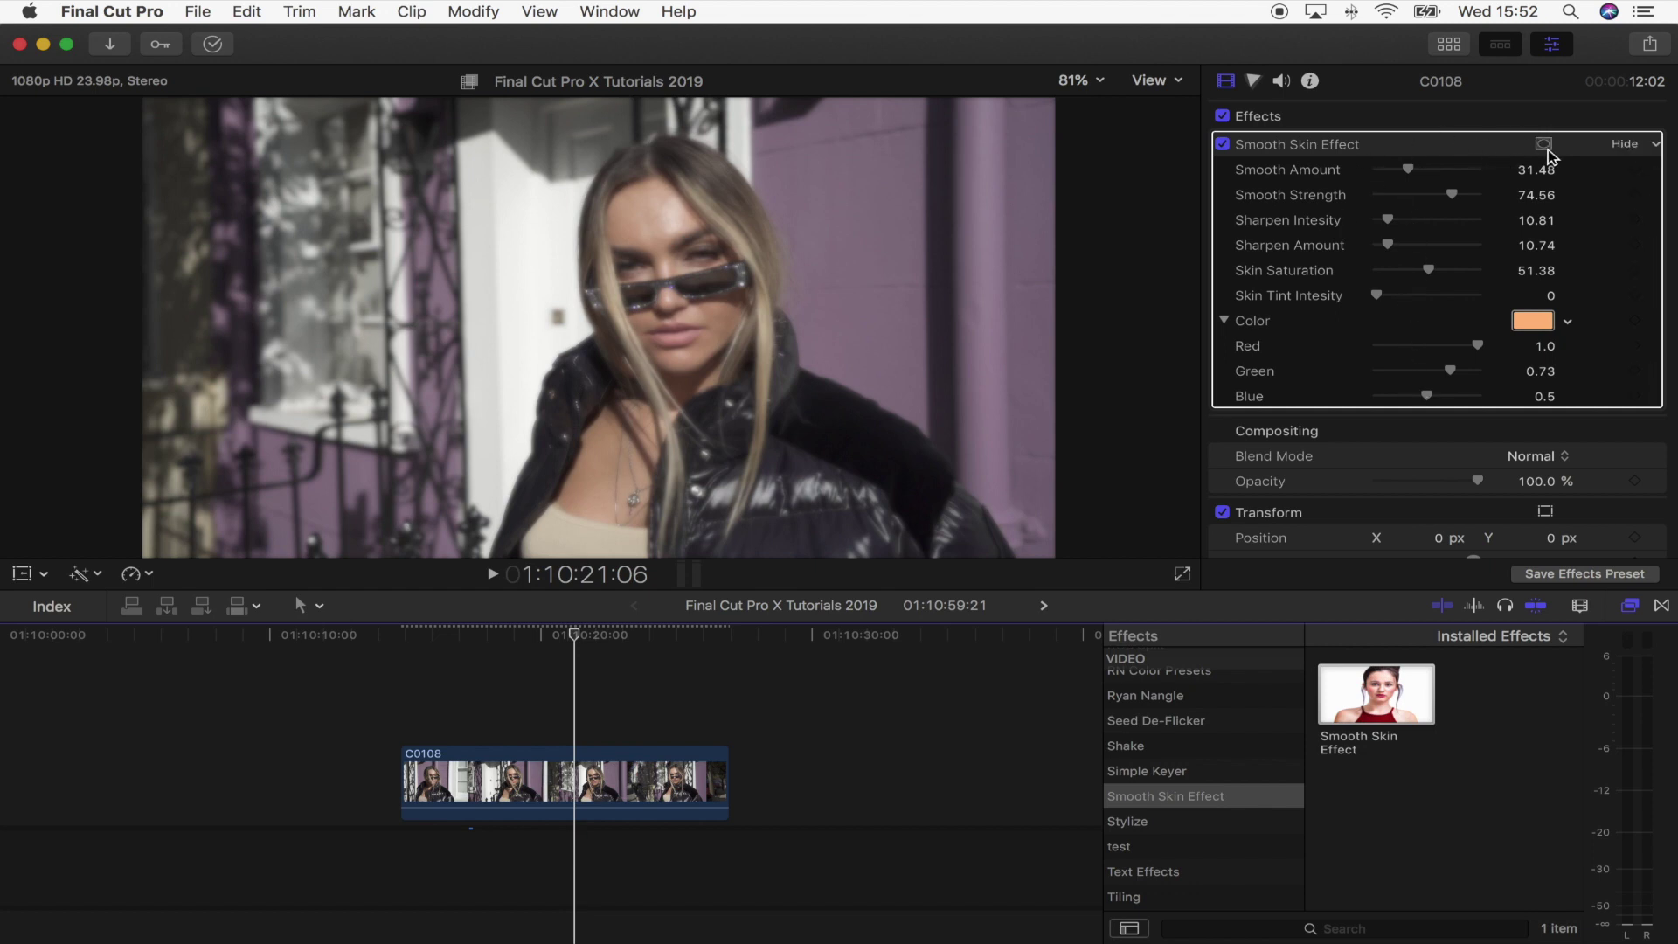
- Add a colour mask to Smooth Skin sampled from forehead skin, previewing it in black and white
left_click(1544, 145)
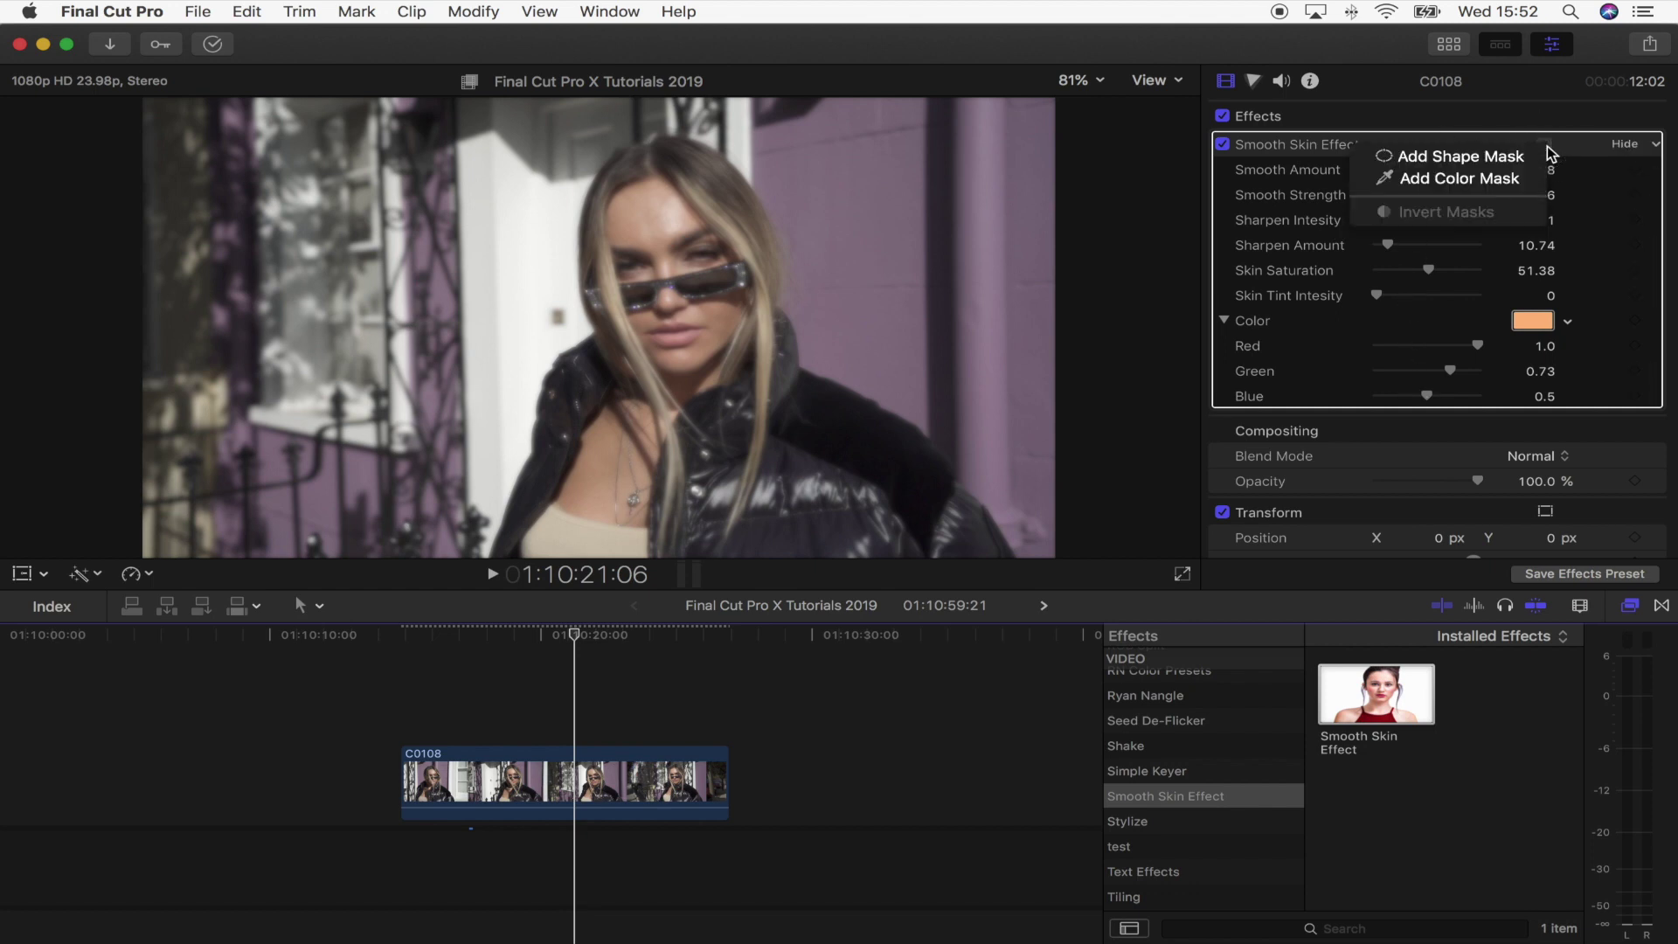
left_click(1447, 180)
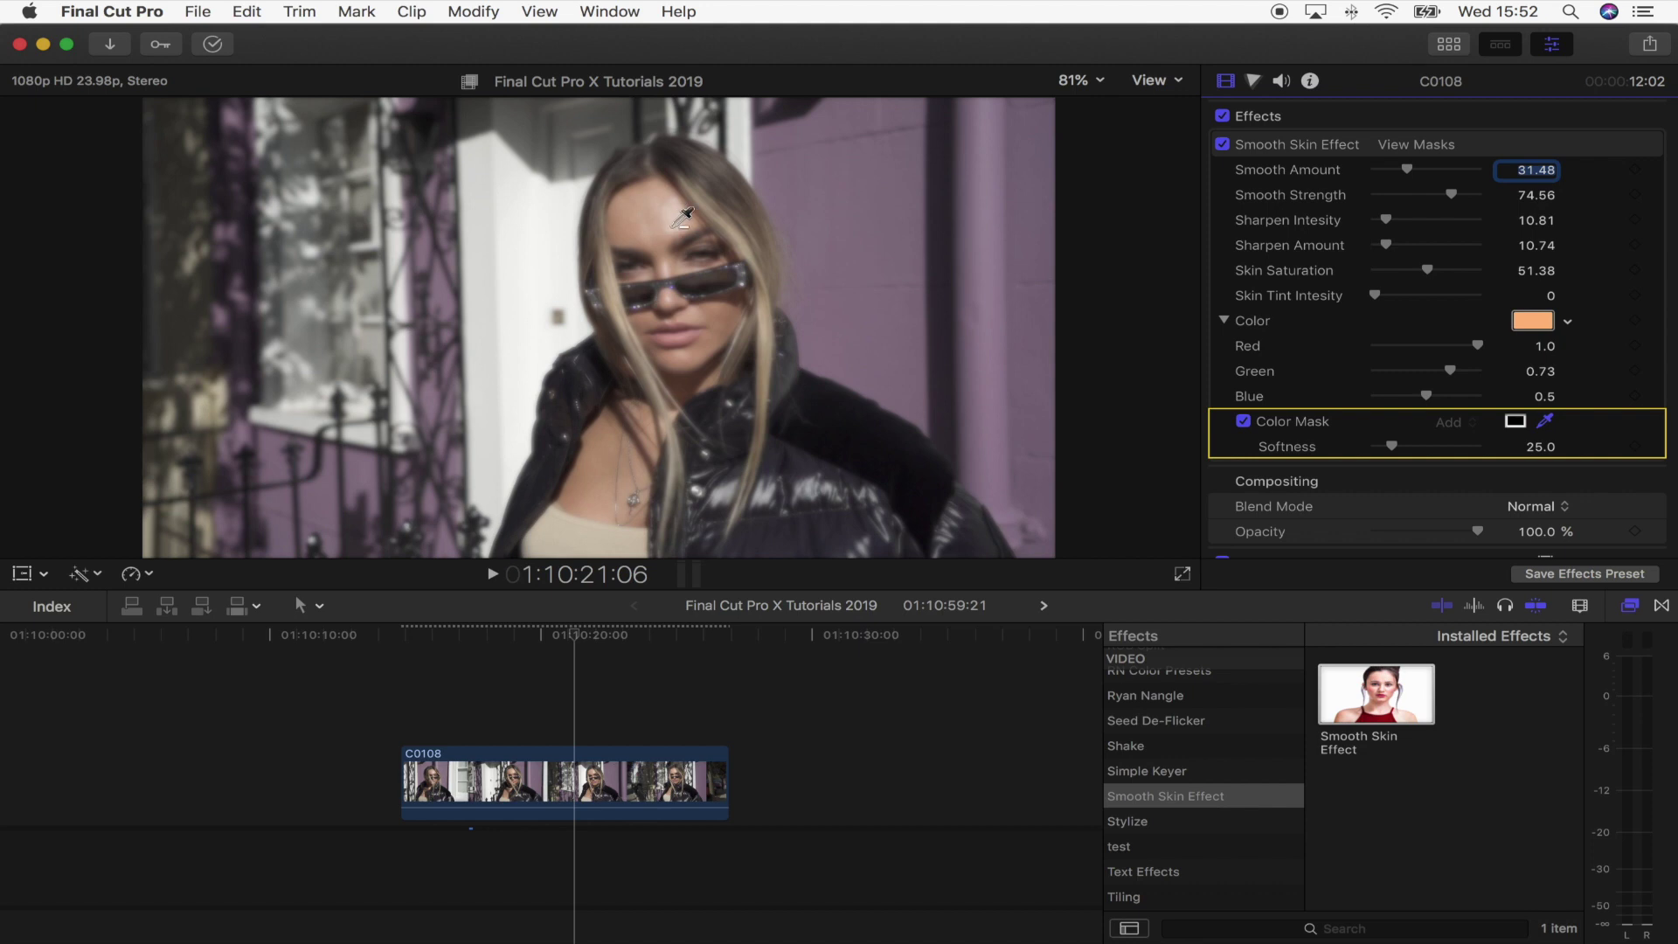
left_click(677, 226)
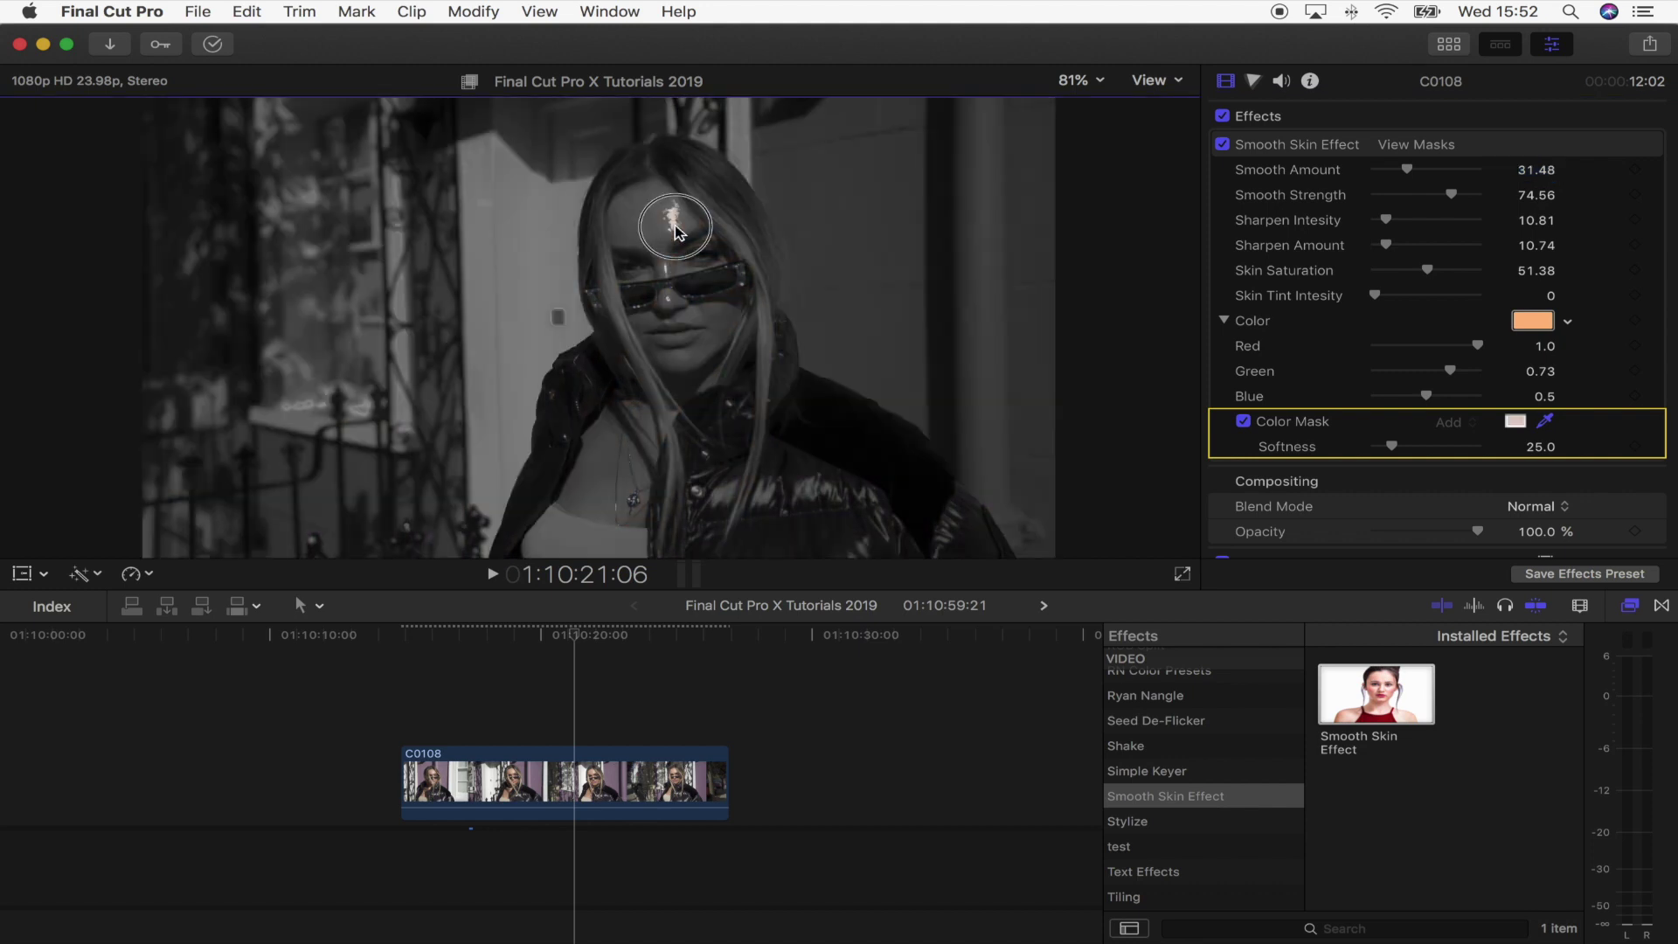
left_click_drag(675, 227, 665, 225)
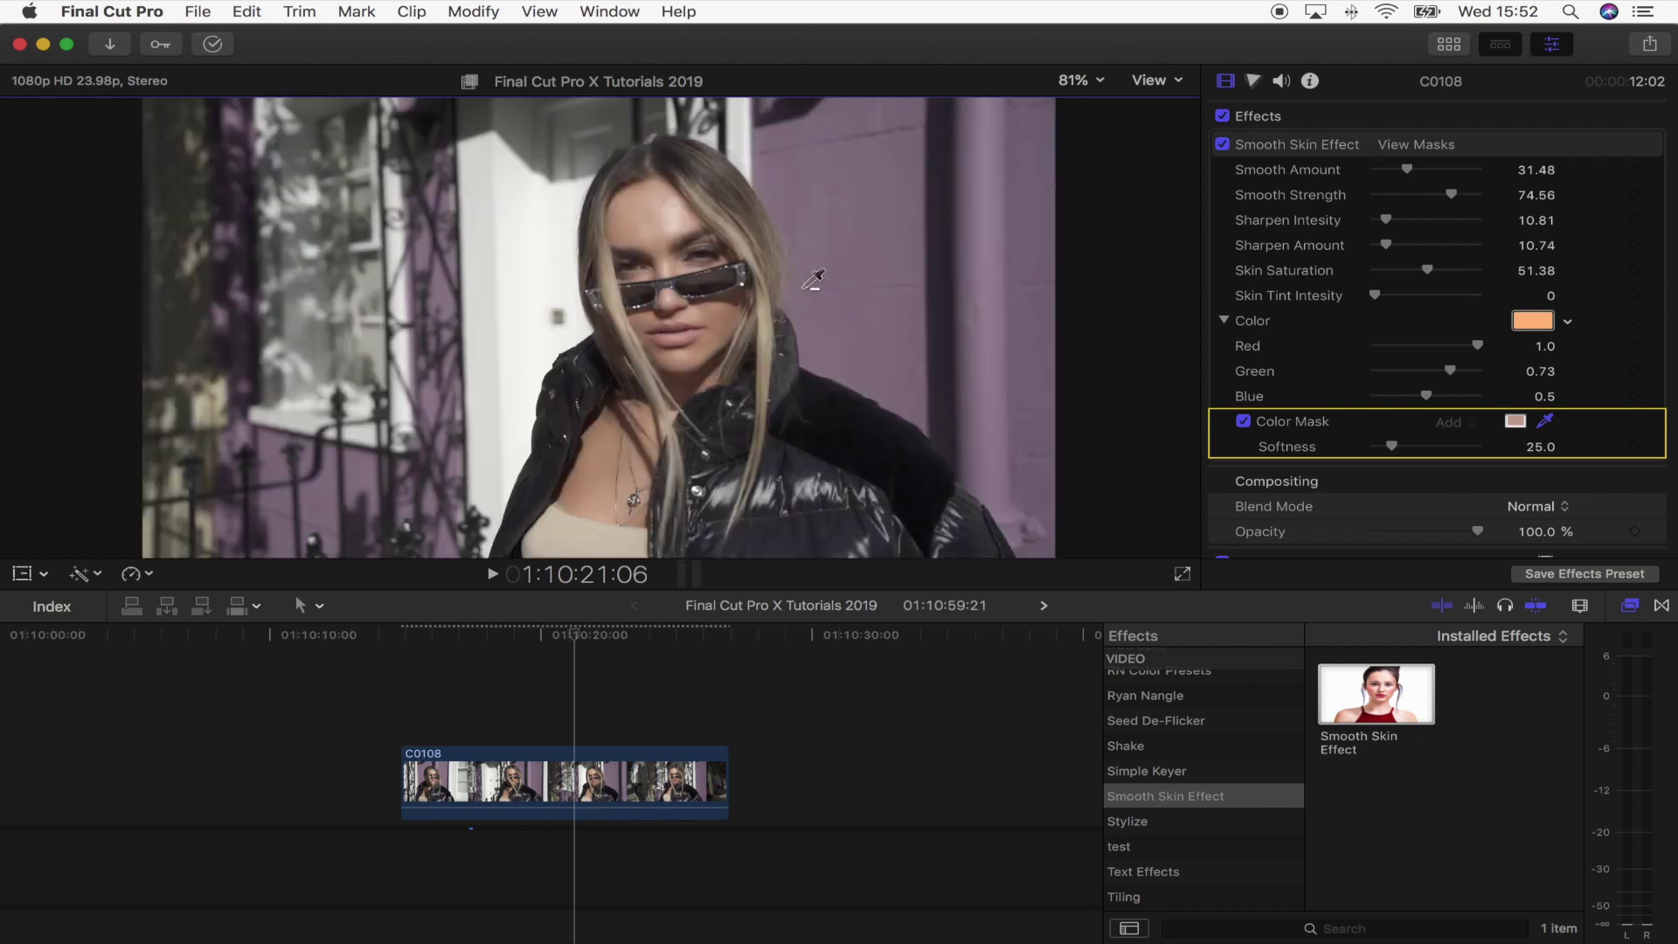
left_click(1407, 147)
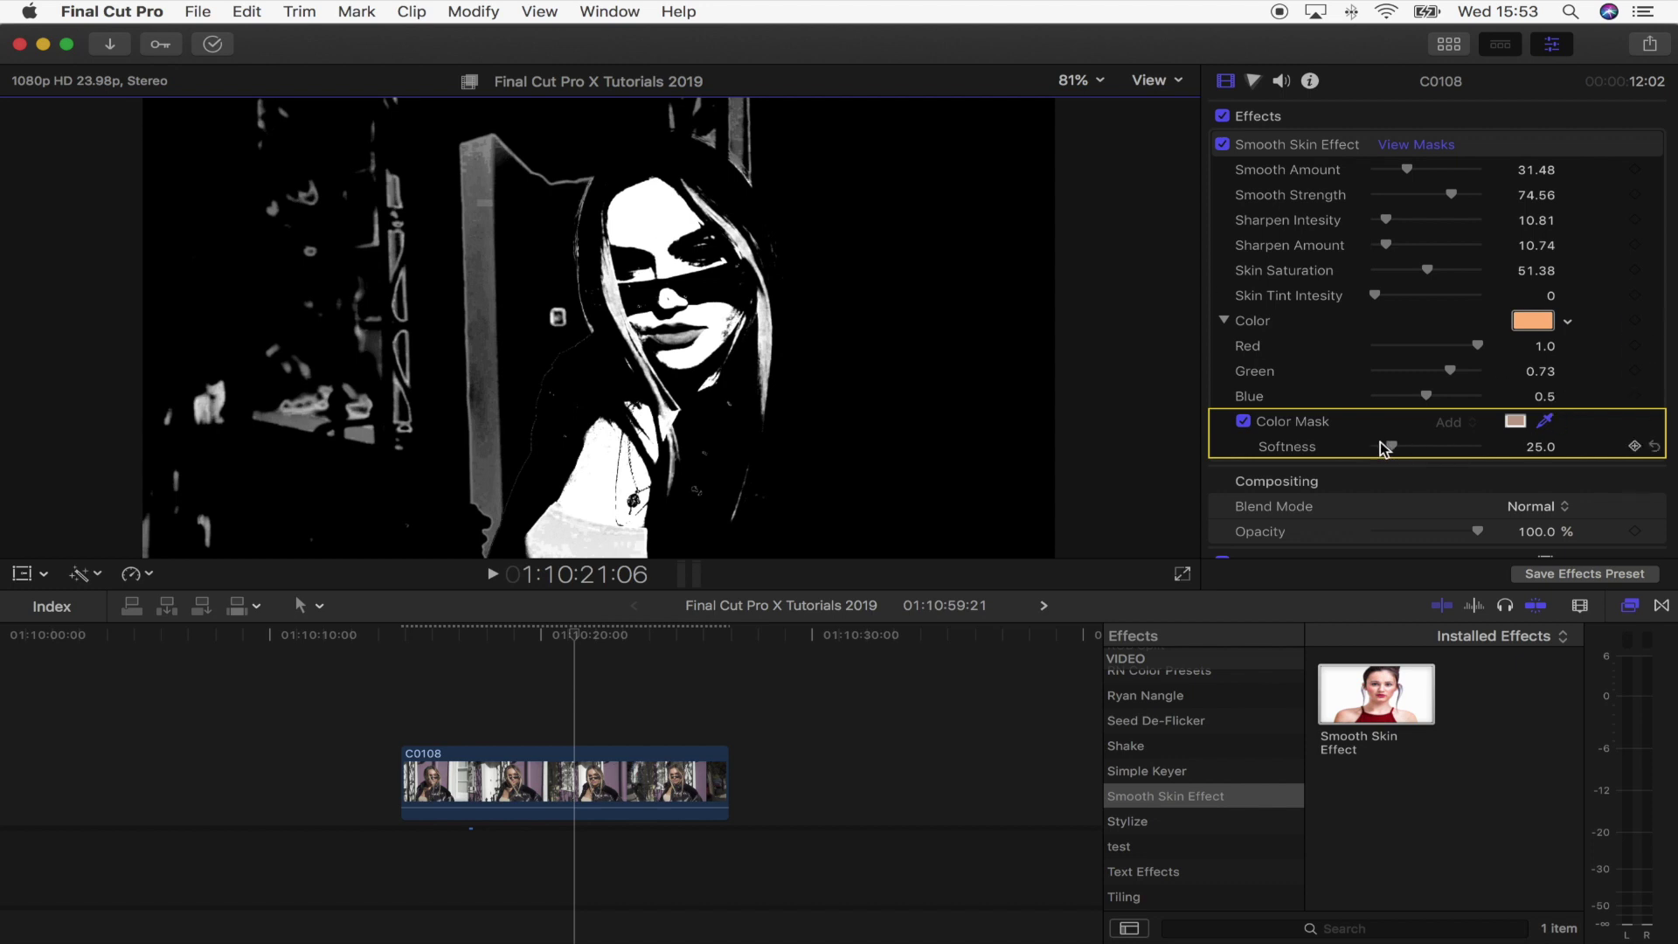
left_click_drag(1390, 450, 1343, 448)
key("ctrl+z")
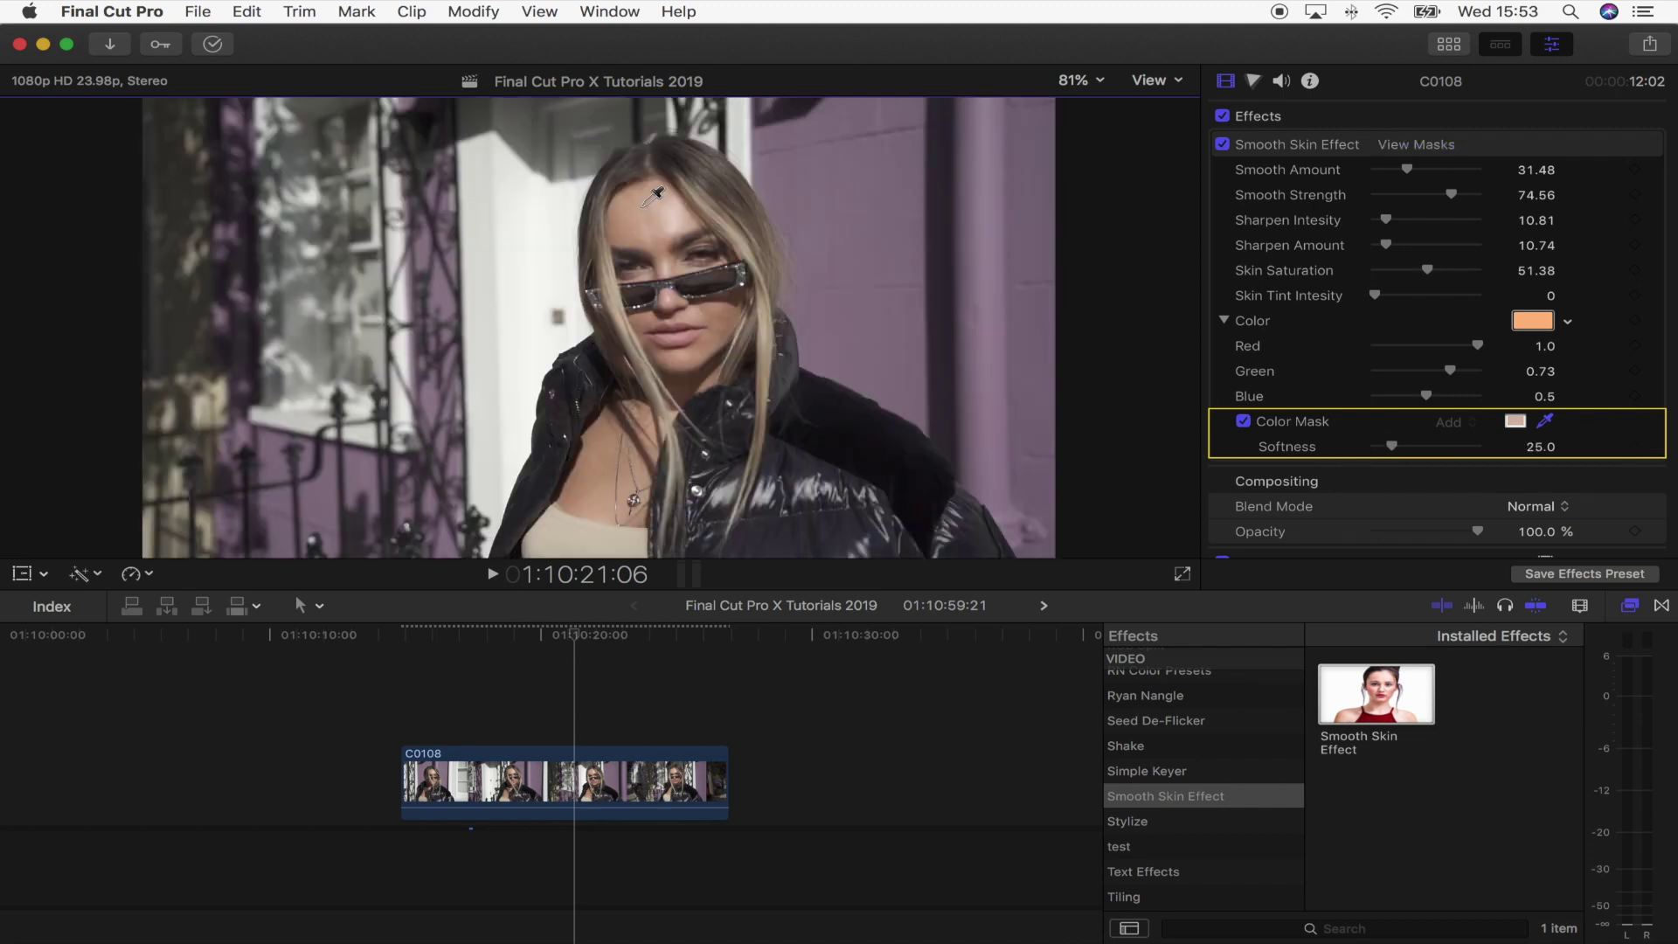
- Add extra skin-tone samples from the forehead, cheek and face to the colour mask
key("shift")
left_click_drag(631, 225, 627, 232)
left_click(630, 231)
left_click(734, 316)
left_click(666, 340)
left_click(657, 216)
- Subtract the lips' colour from the mask and add the right side of the face
key("alt")
left_click(694, 326)
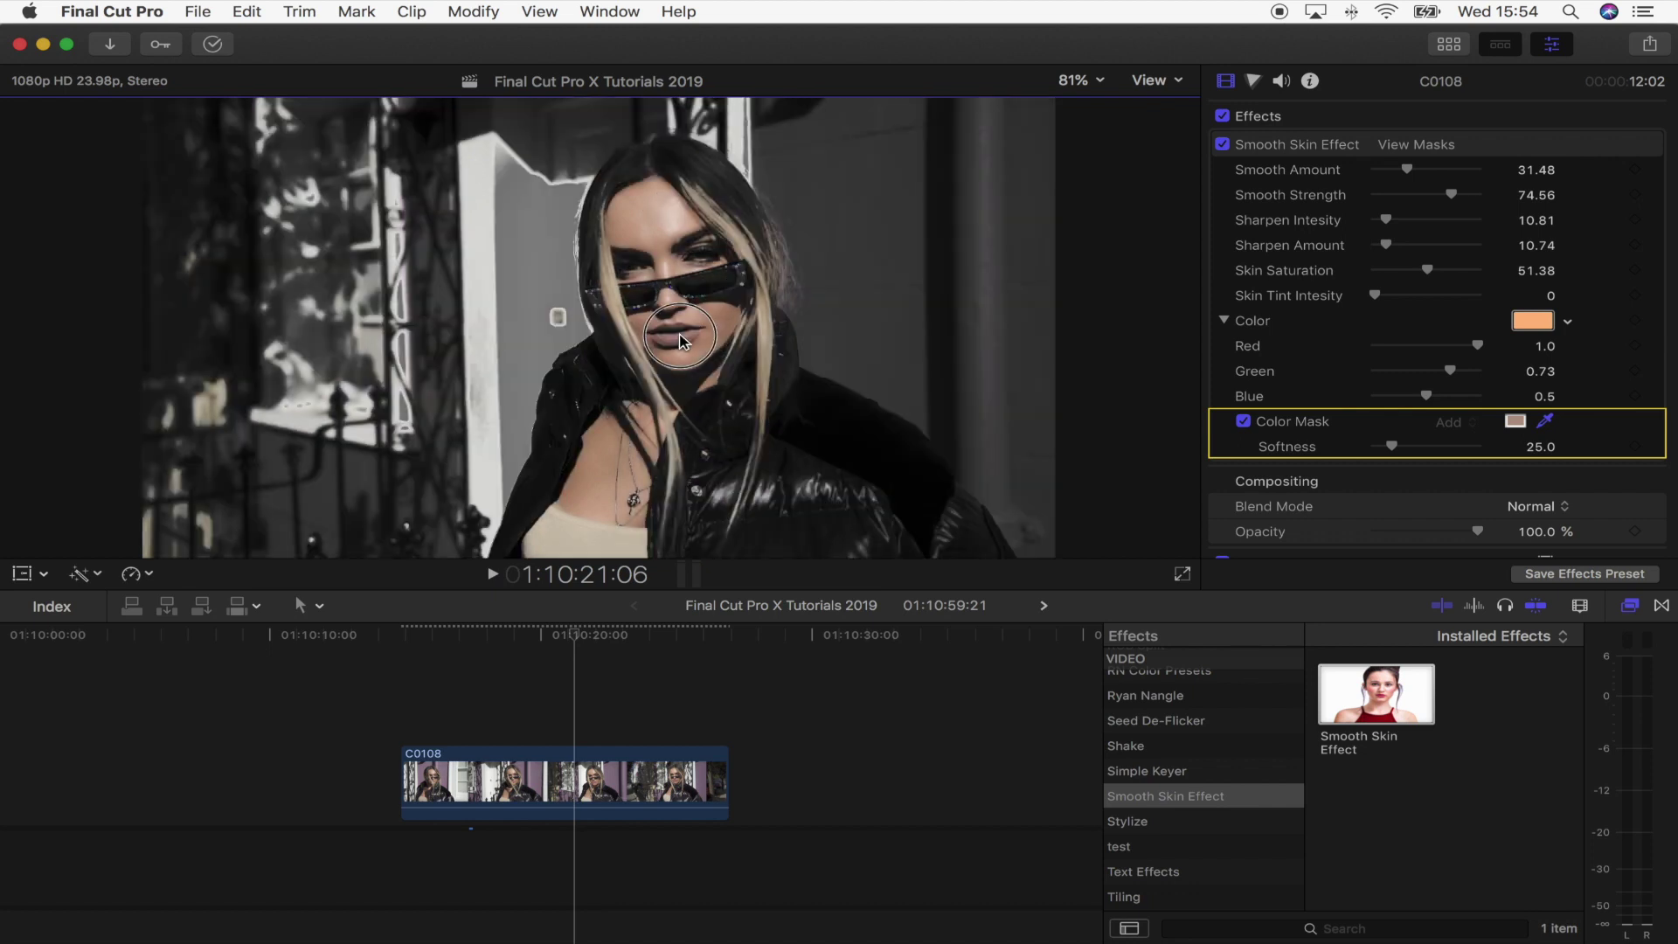
left_click_drag(662, 339, 670, 337)
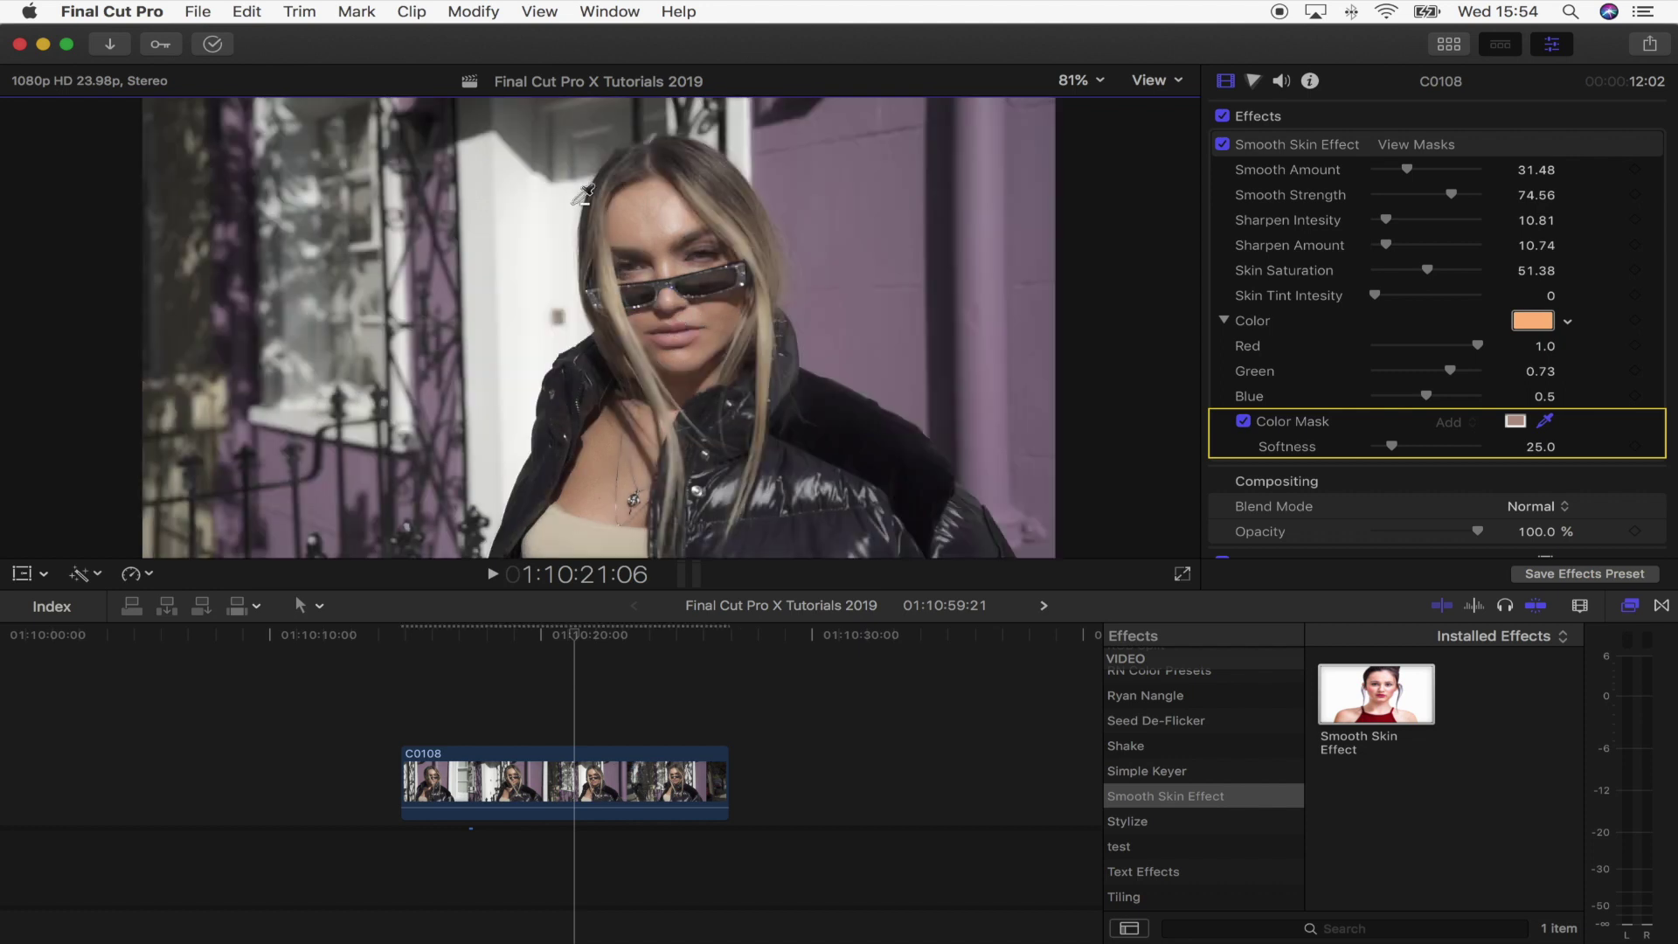
left_click_drag(616, 262, 733, 247)
left_click(1079, 80)
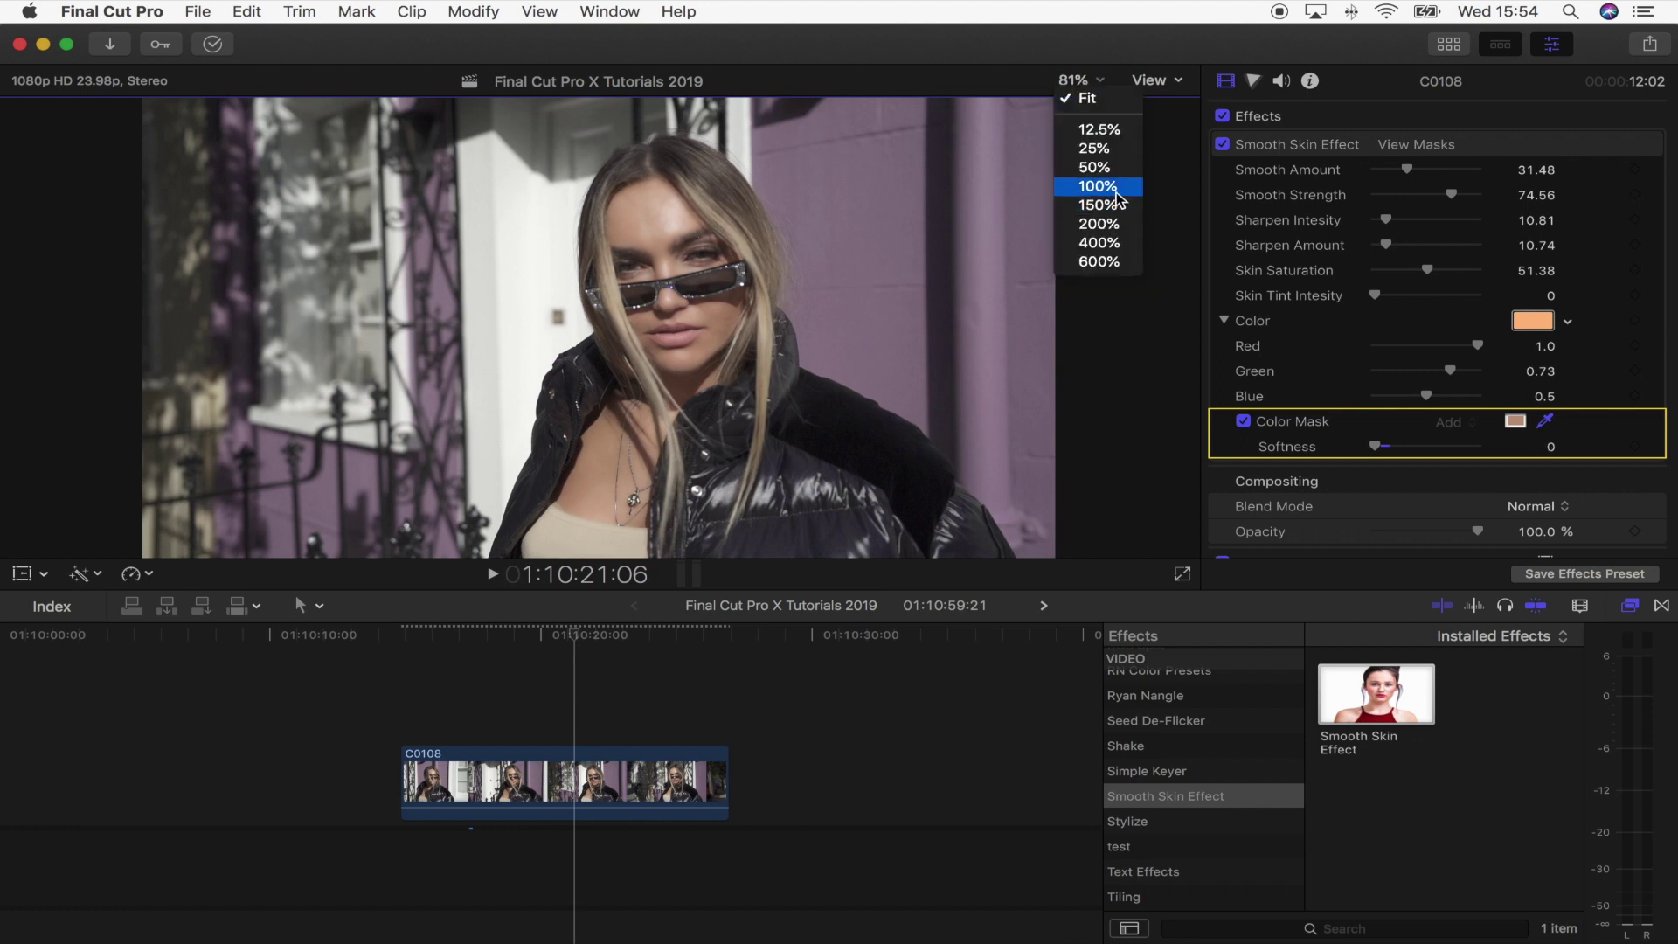
- View the face at 200% and toggle the Smooth Skin Effect off and on to compare
left_click(1109, 224)
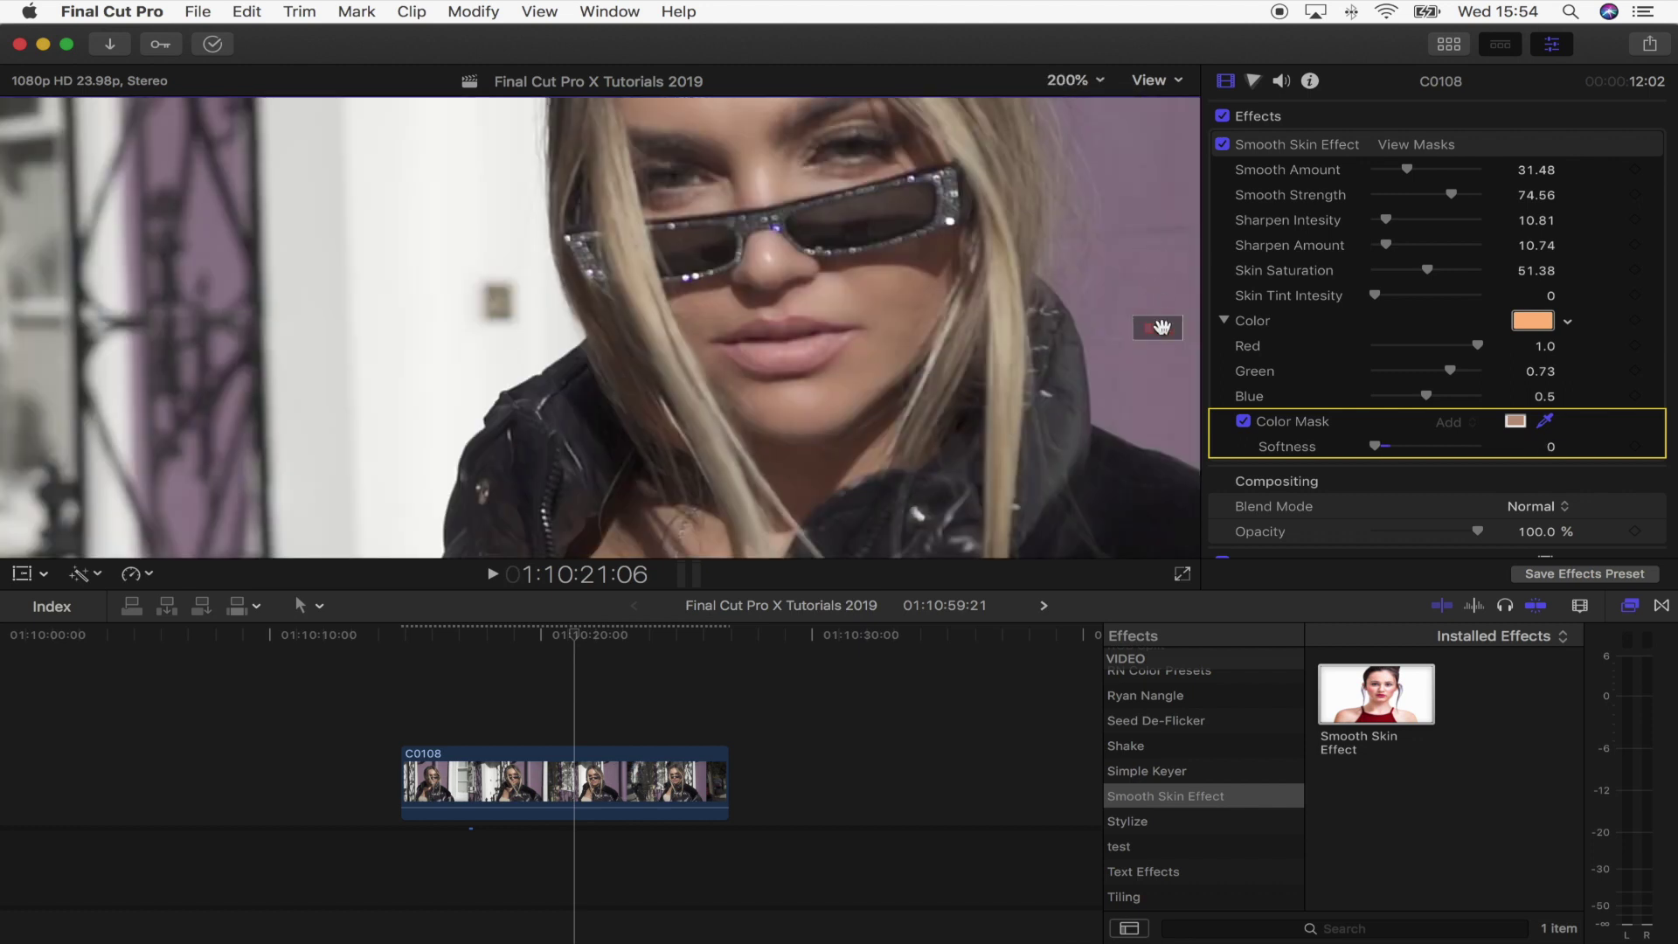
left_click_drag(1150, 325, 1161, 326)
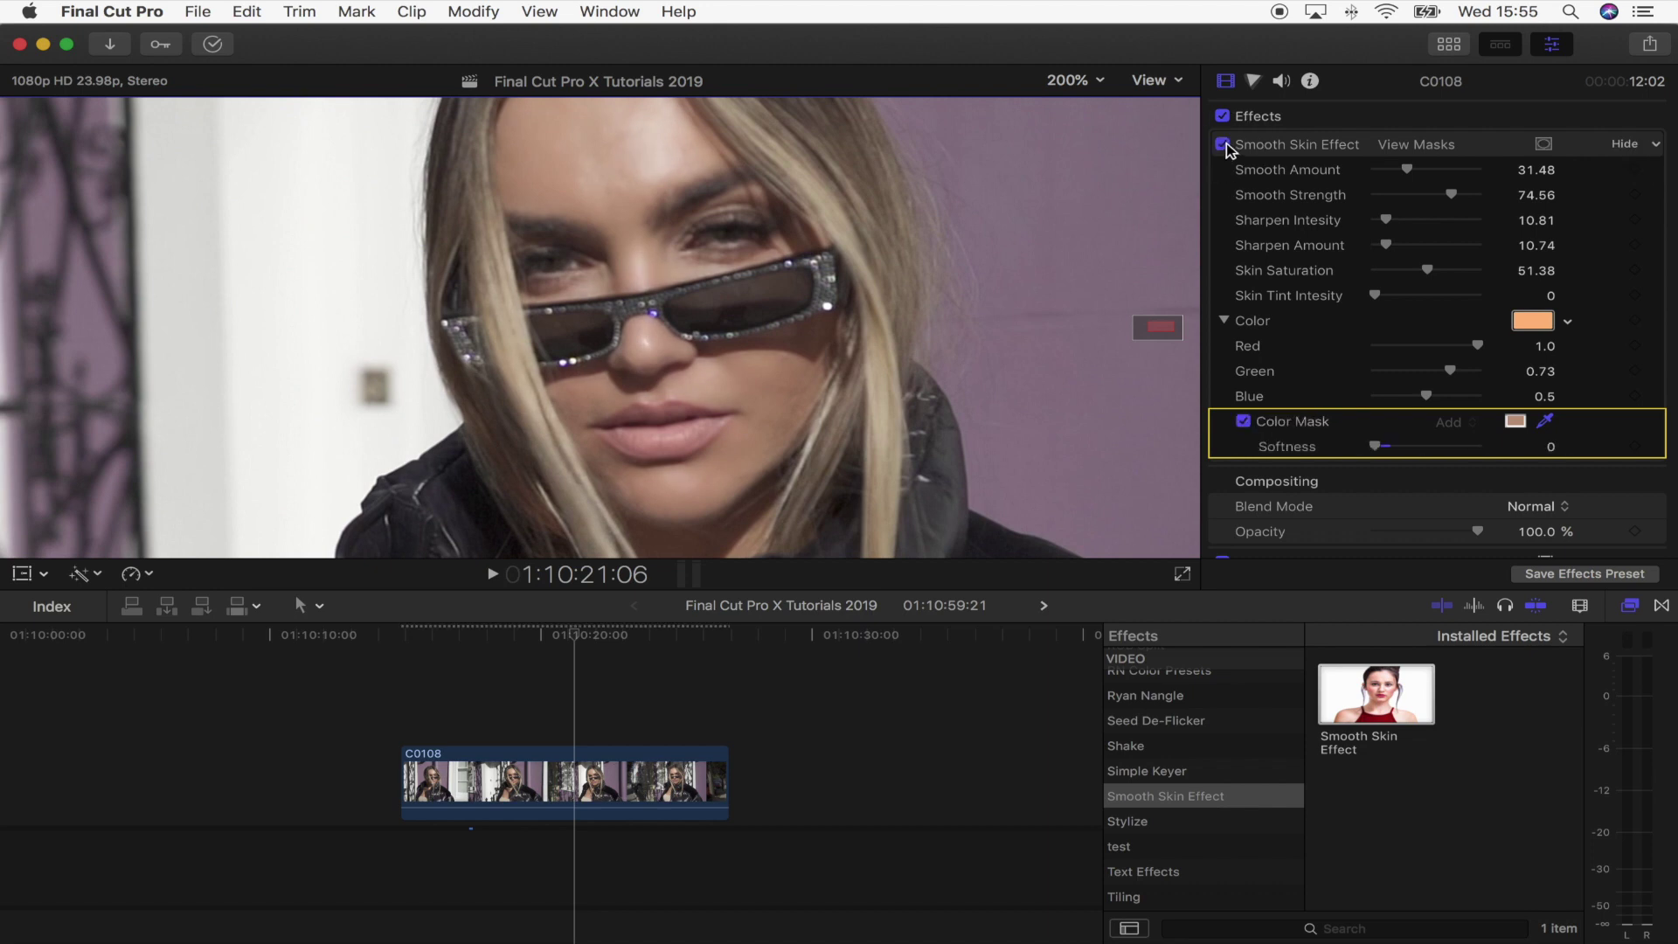
left_click(1223, 145)
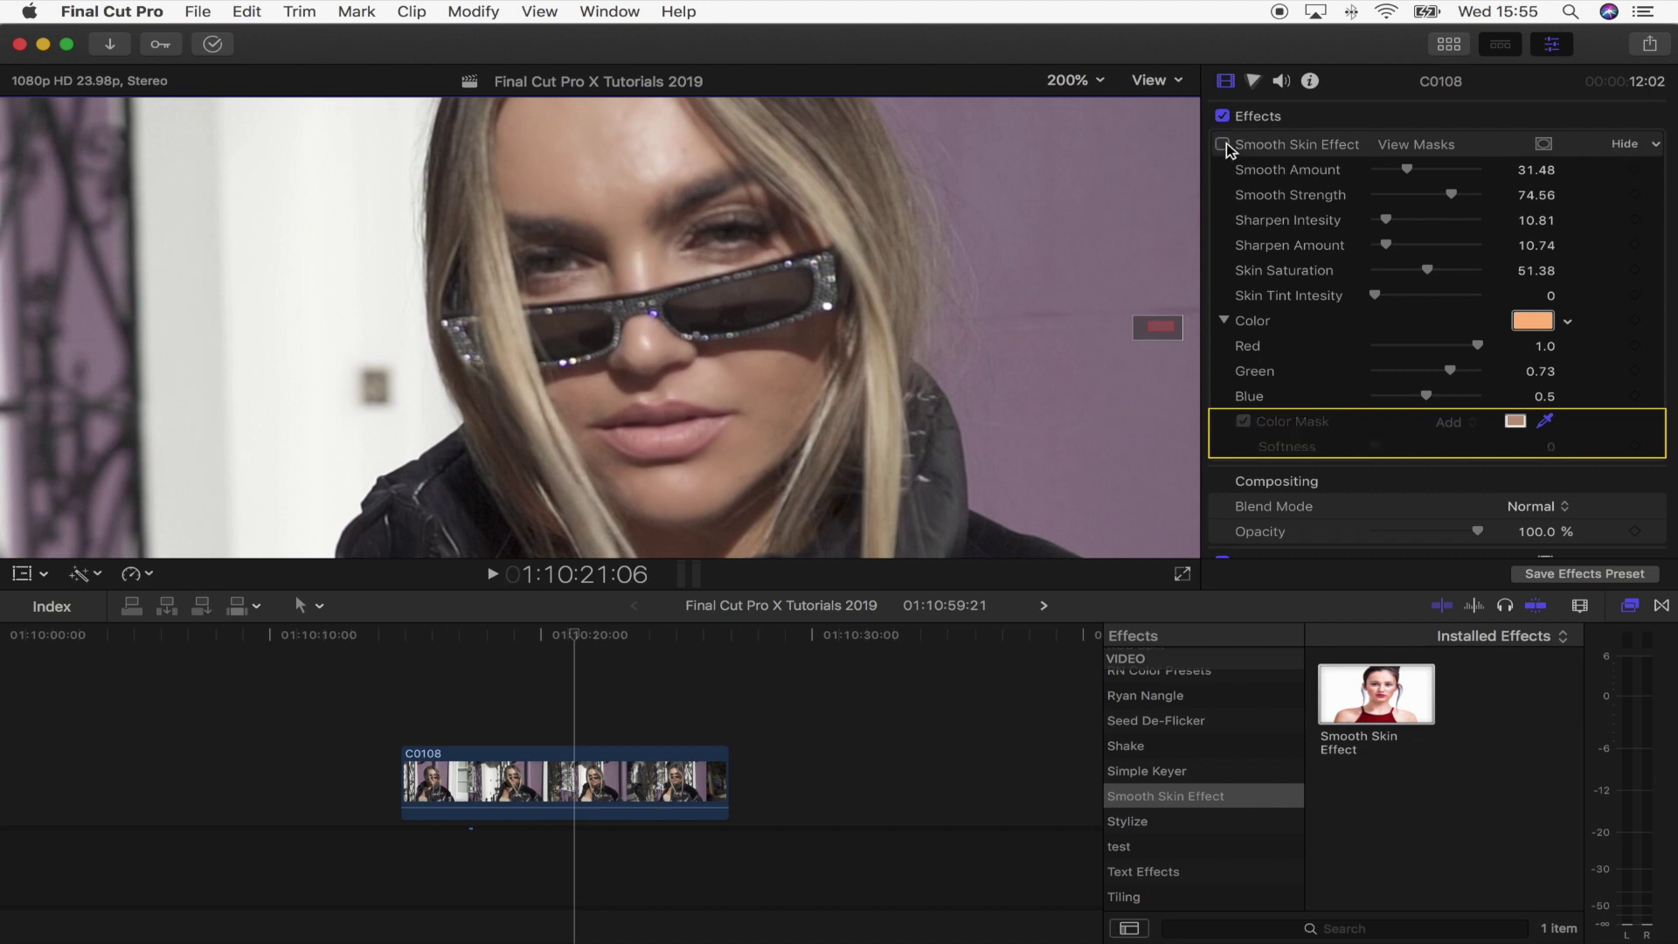
left_click(1223, 146)
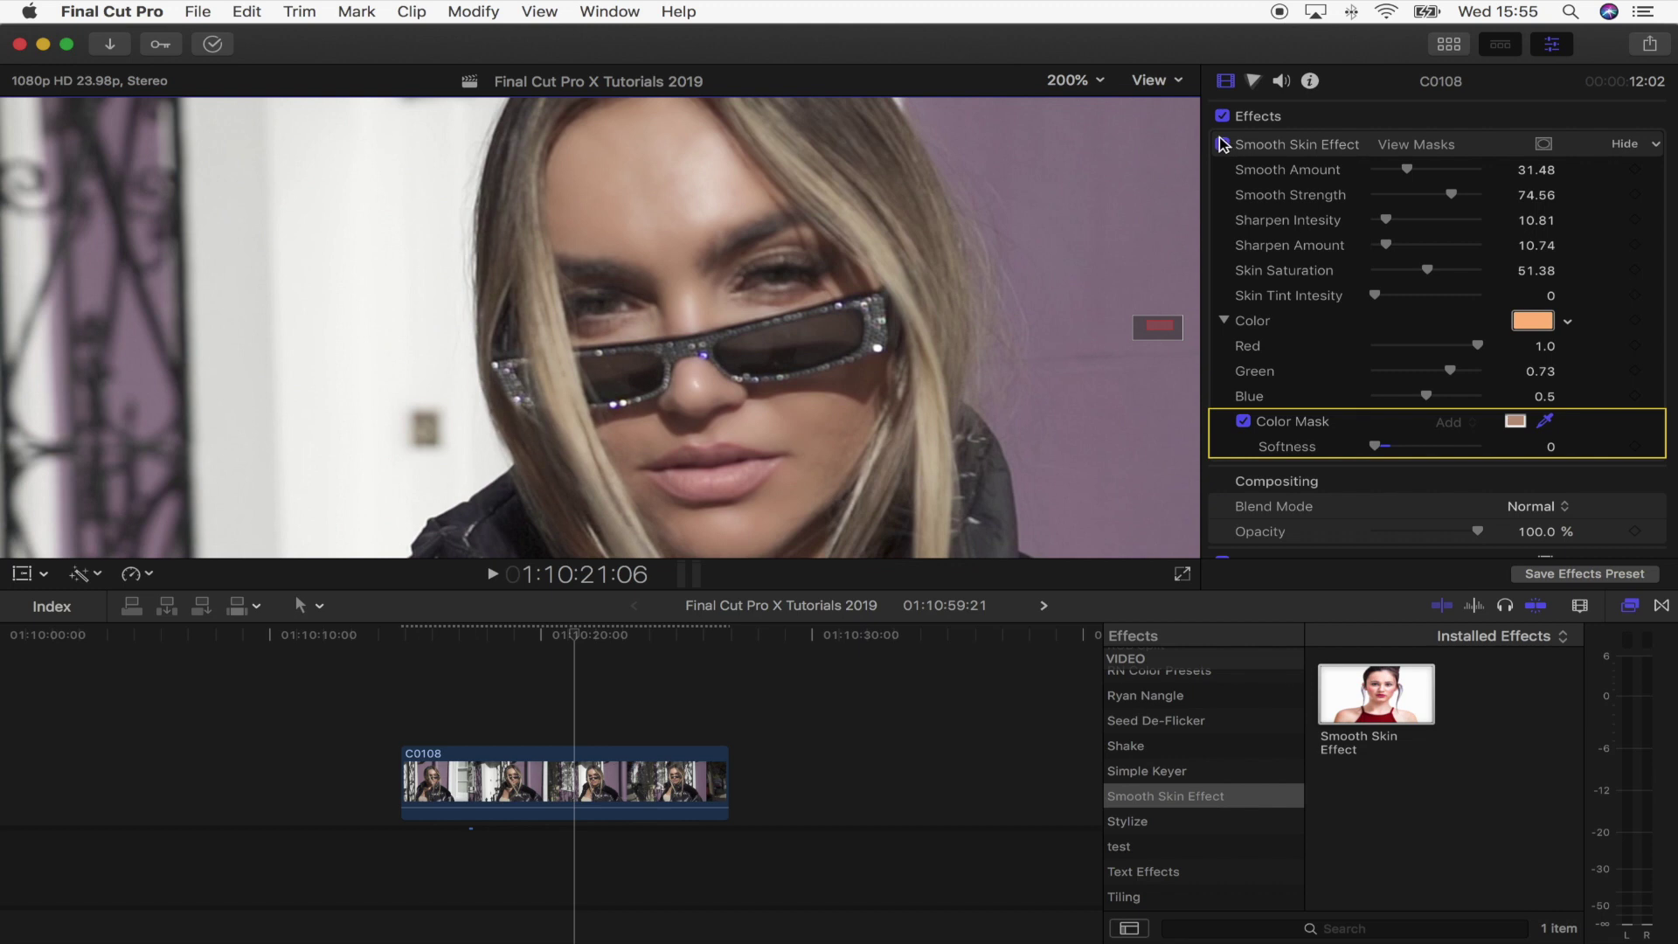
- Set Smooth Amount 32.55, Smooth Strength 100, Sharpen Intesity 67.84, raise saturation, and Skin Tint Intesity 17.16
mouse_move(1406, 172)
left_mouse_down()
mouse_move(1442, 172)
mouse_move(1408, 171)
left_mouse_up()
left_click_drag(1451, 199, 1522, 209)
left_click_drag(1414, 219, 1392, 252)
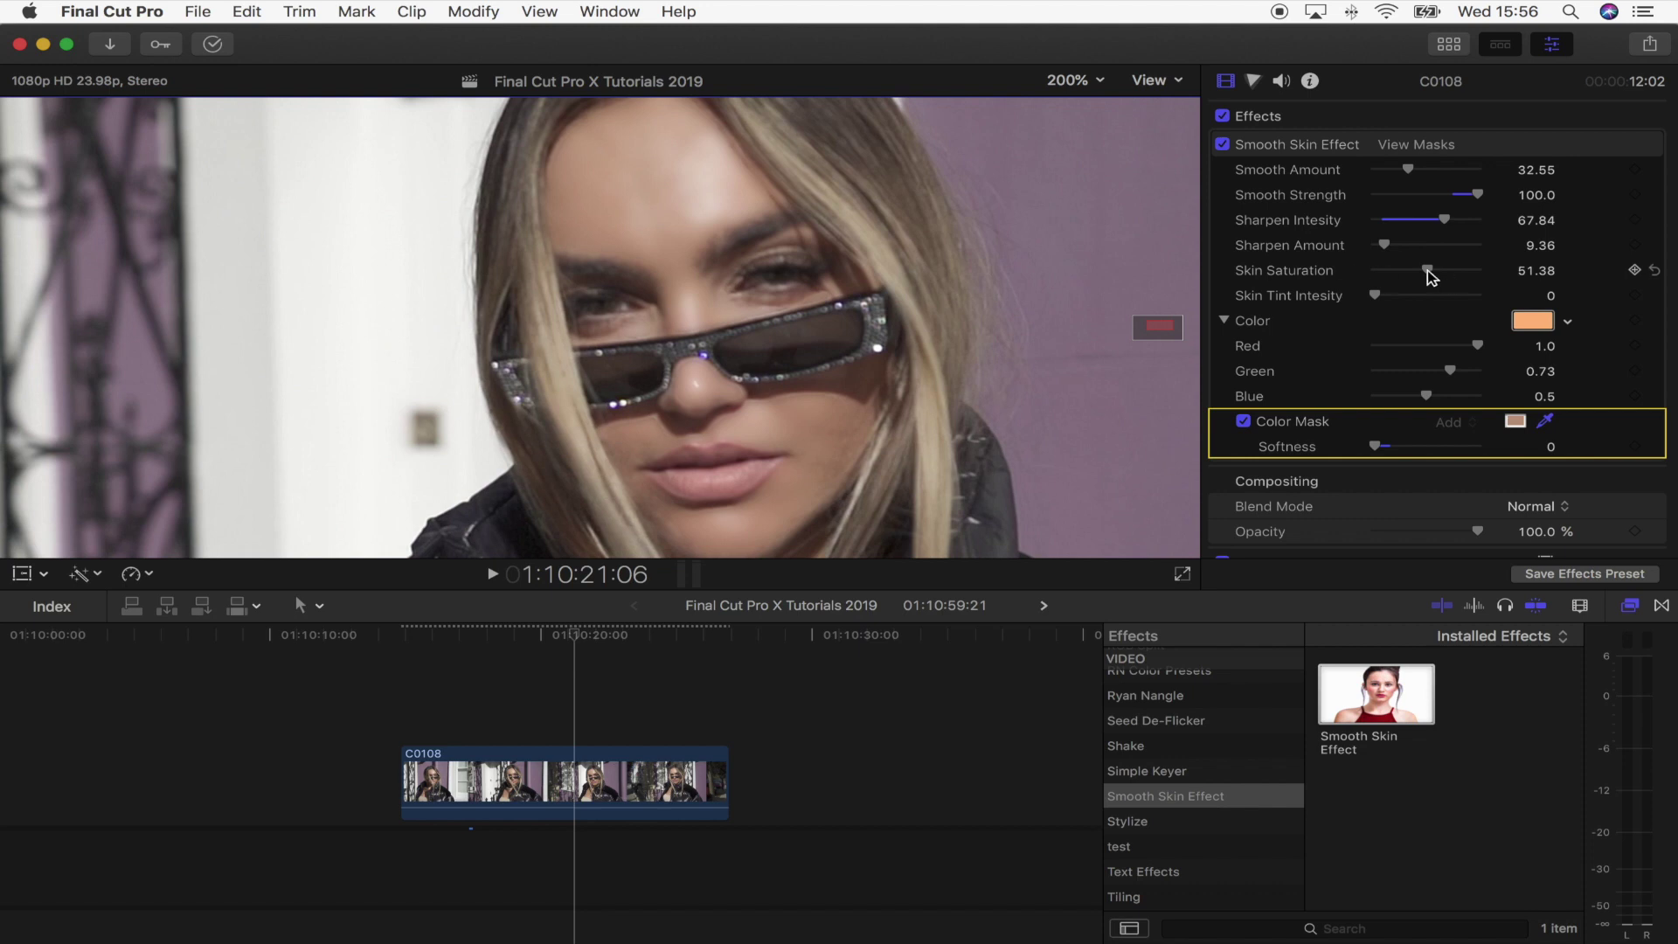
mouse_move(1431, 276)
left_mouse_down()
mouse_move(1407, 270)
mouse_move(1453, 273)
mouse_move(1432, 276)
left_mouse_up()
key("shift+z")
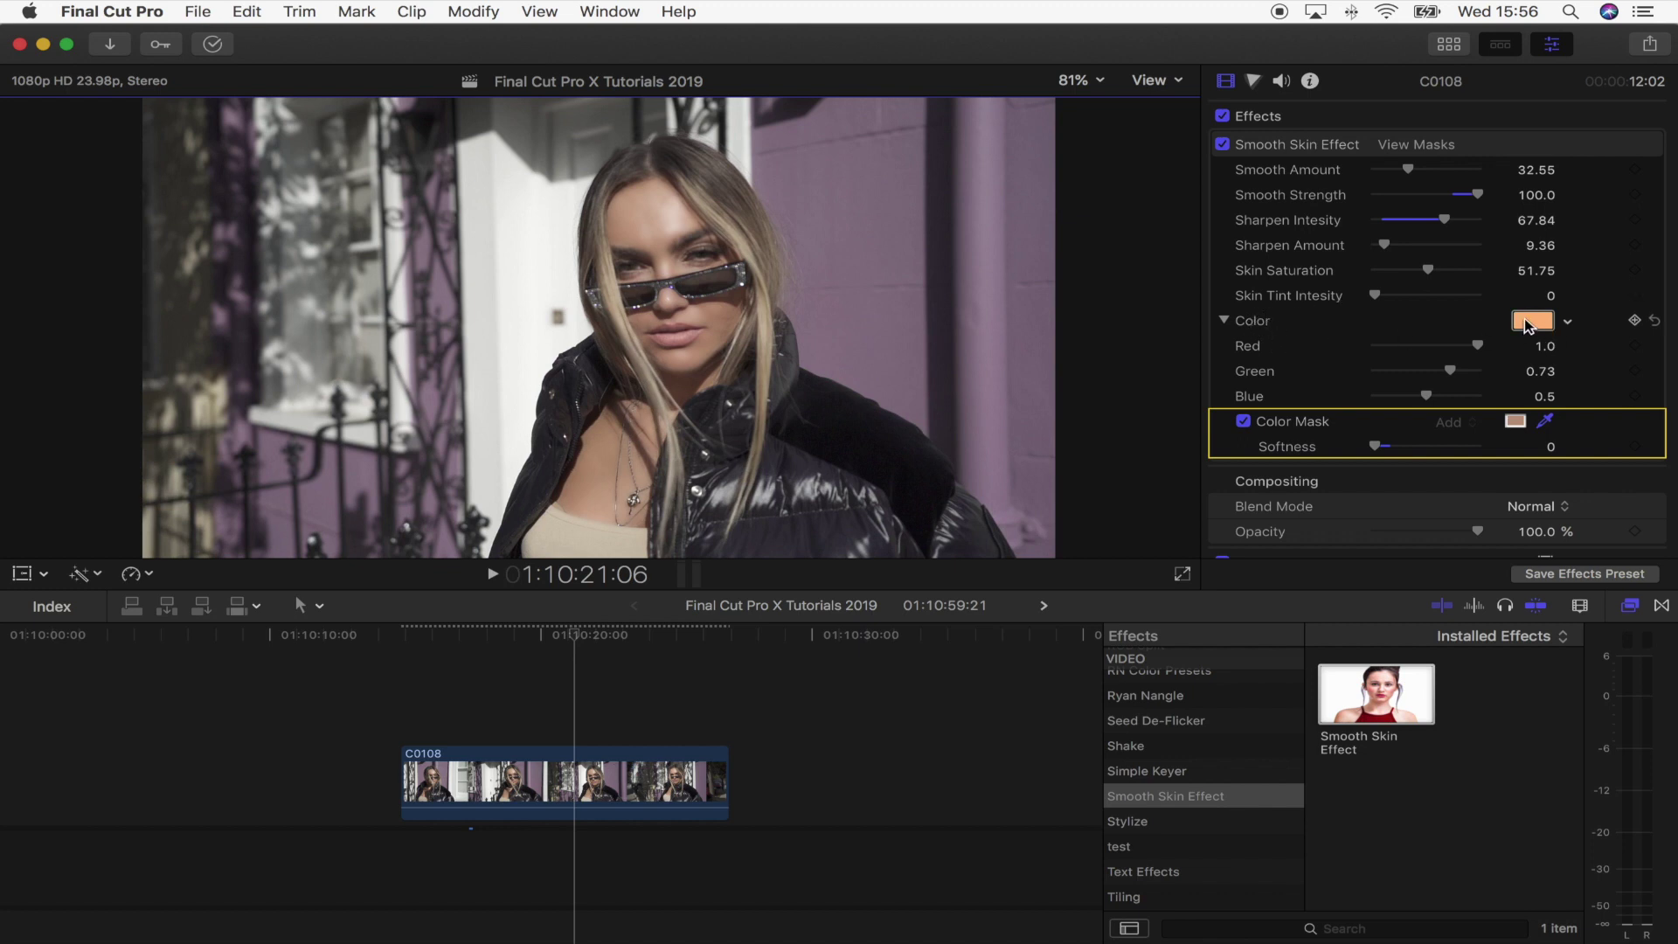
left_click_drag(1376, 301, 1475, 302)
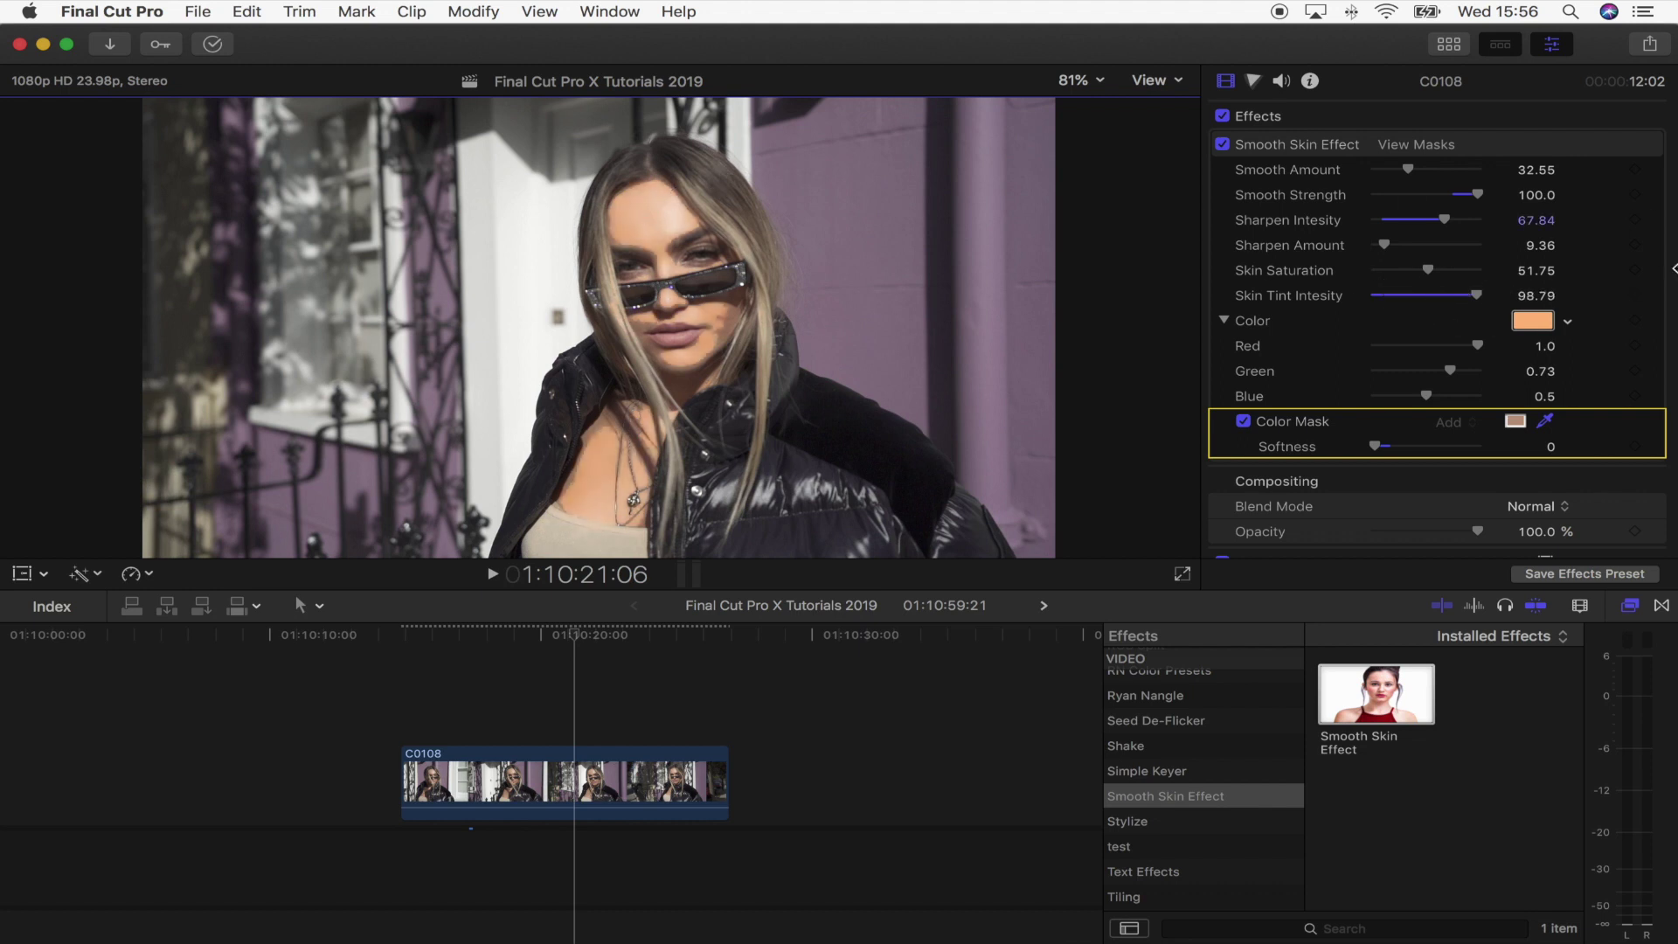
left_click_drag(1477, 300, 1392, 296)
- Change the skin tint colour to a warmer orange (Red 1.0, Green 0.76, Blue 0.46)
left_click(1535, 323)
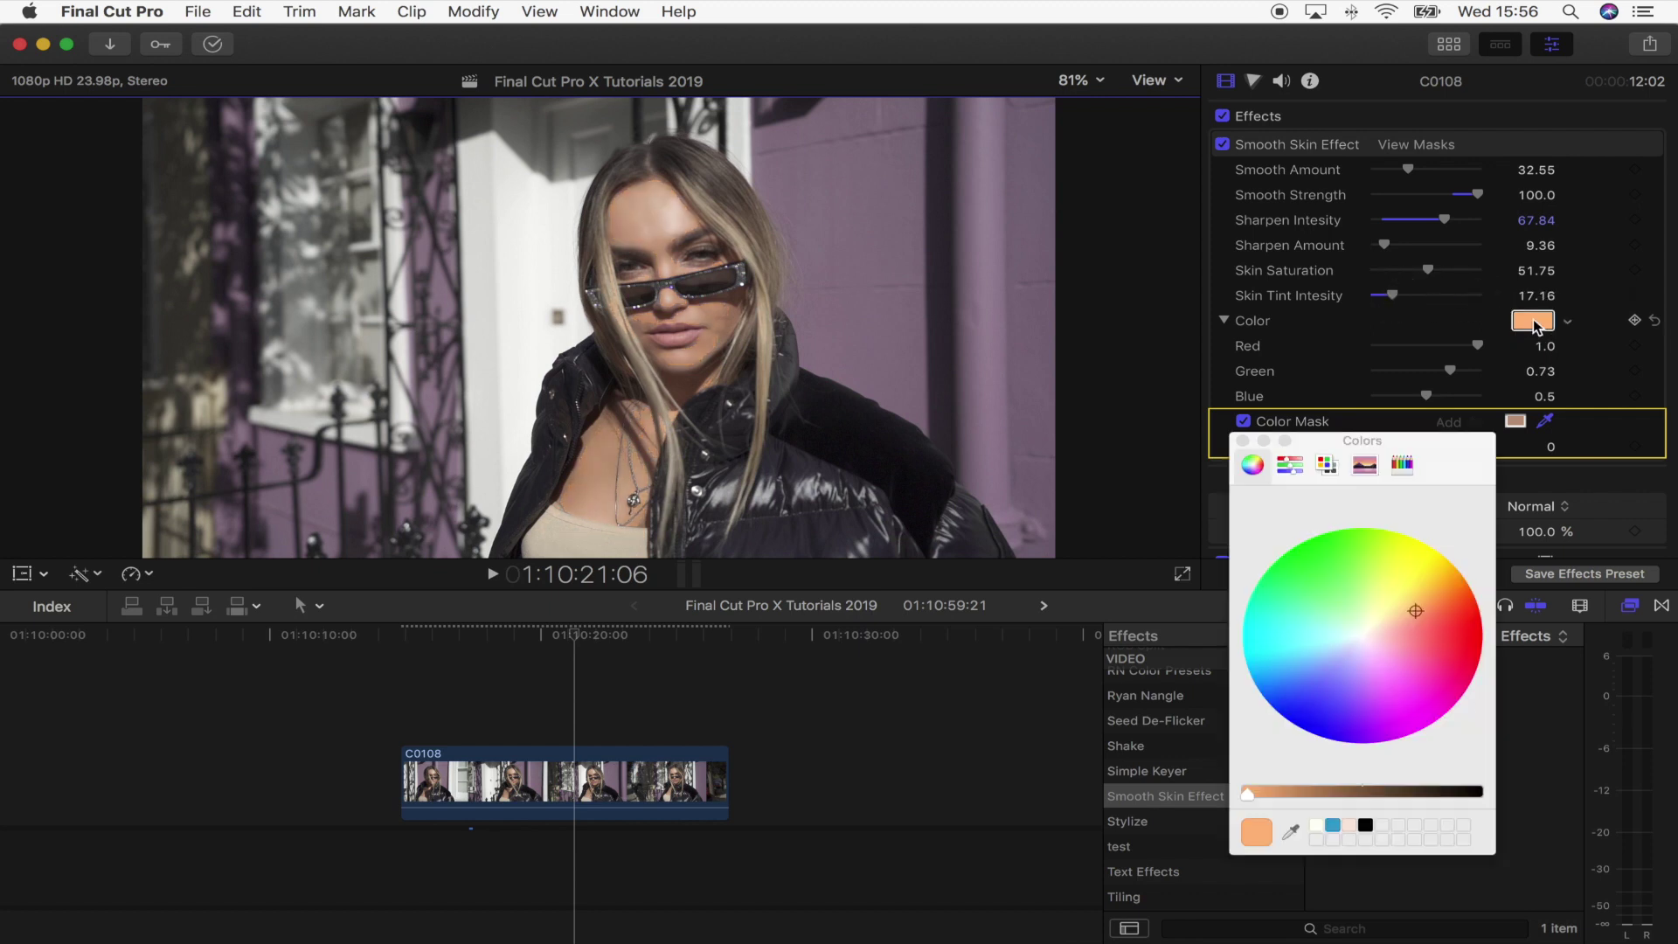
left_click_drag(1393, 591, 1290, 554)
left_click_drag(1288, 620, 1438, 618)
left_click(1242, 440)
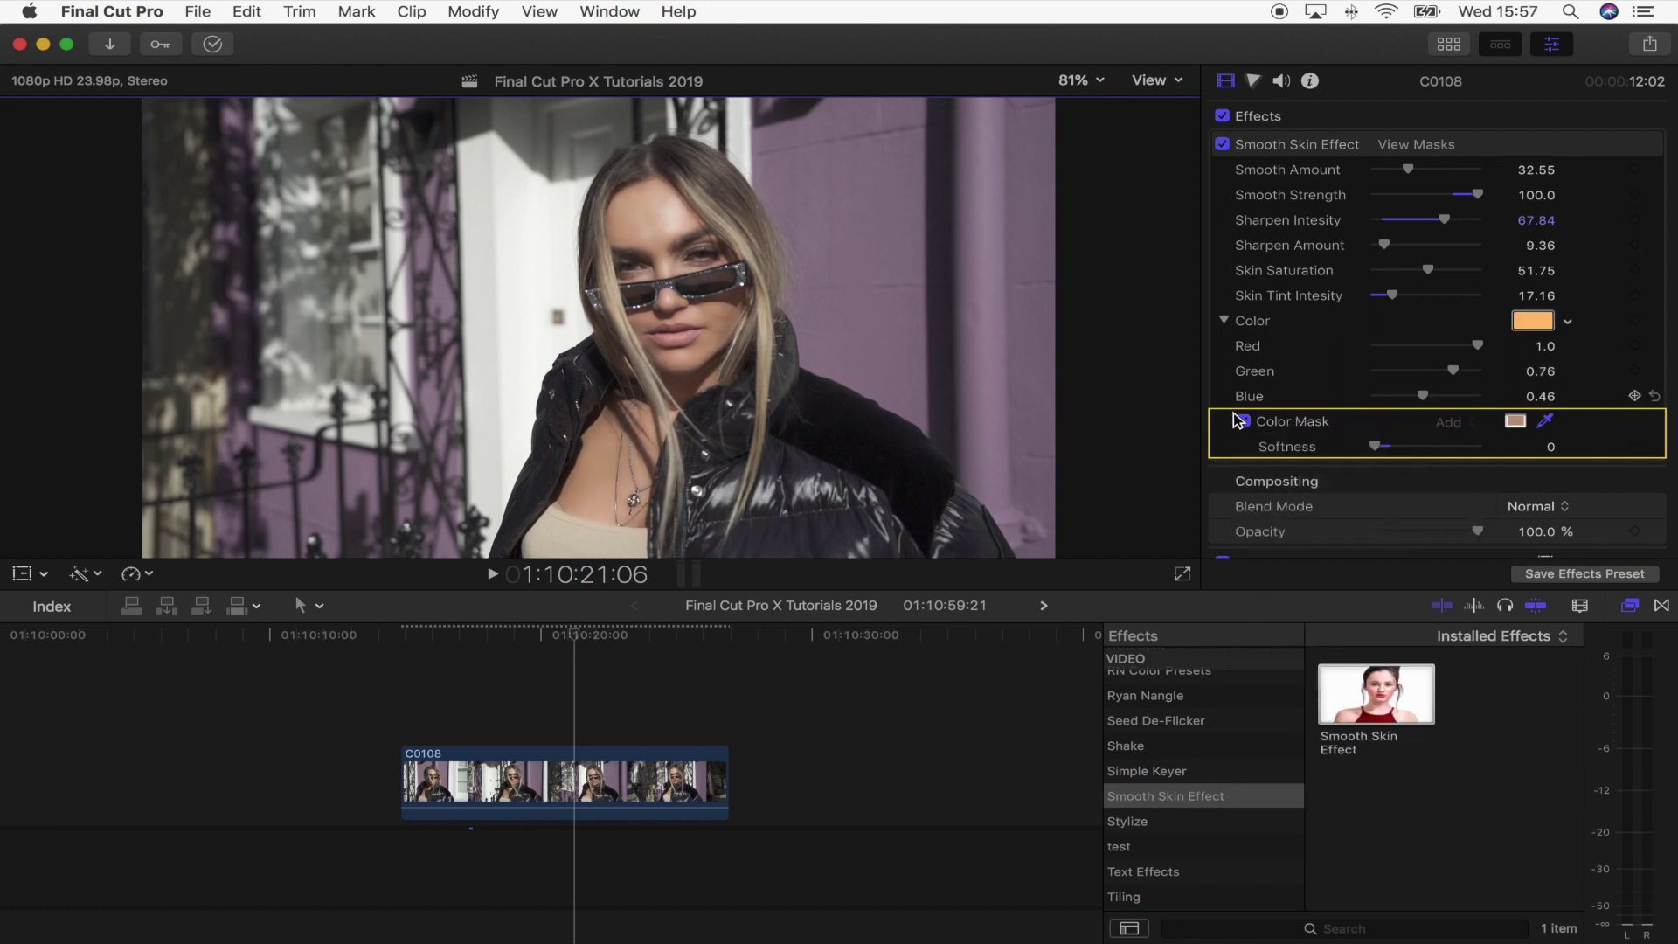
- Raise the colour mask softness to 46.0 and play the clip to review the smoothing
left_click_drag(1376, 448, 1385, 450)
left_click_drag(1383, 447, 1398, 446)
key("shift+question")
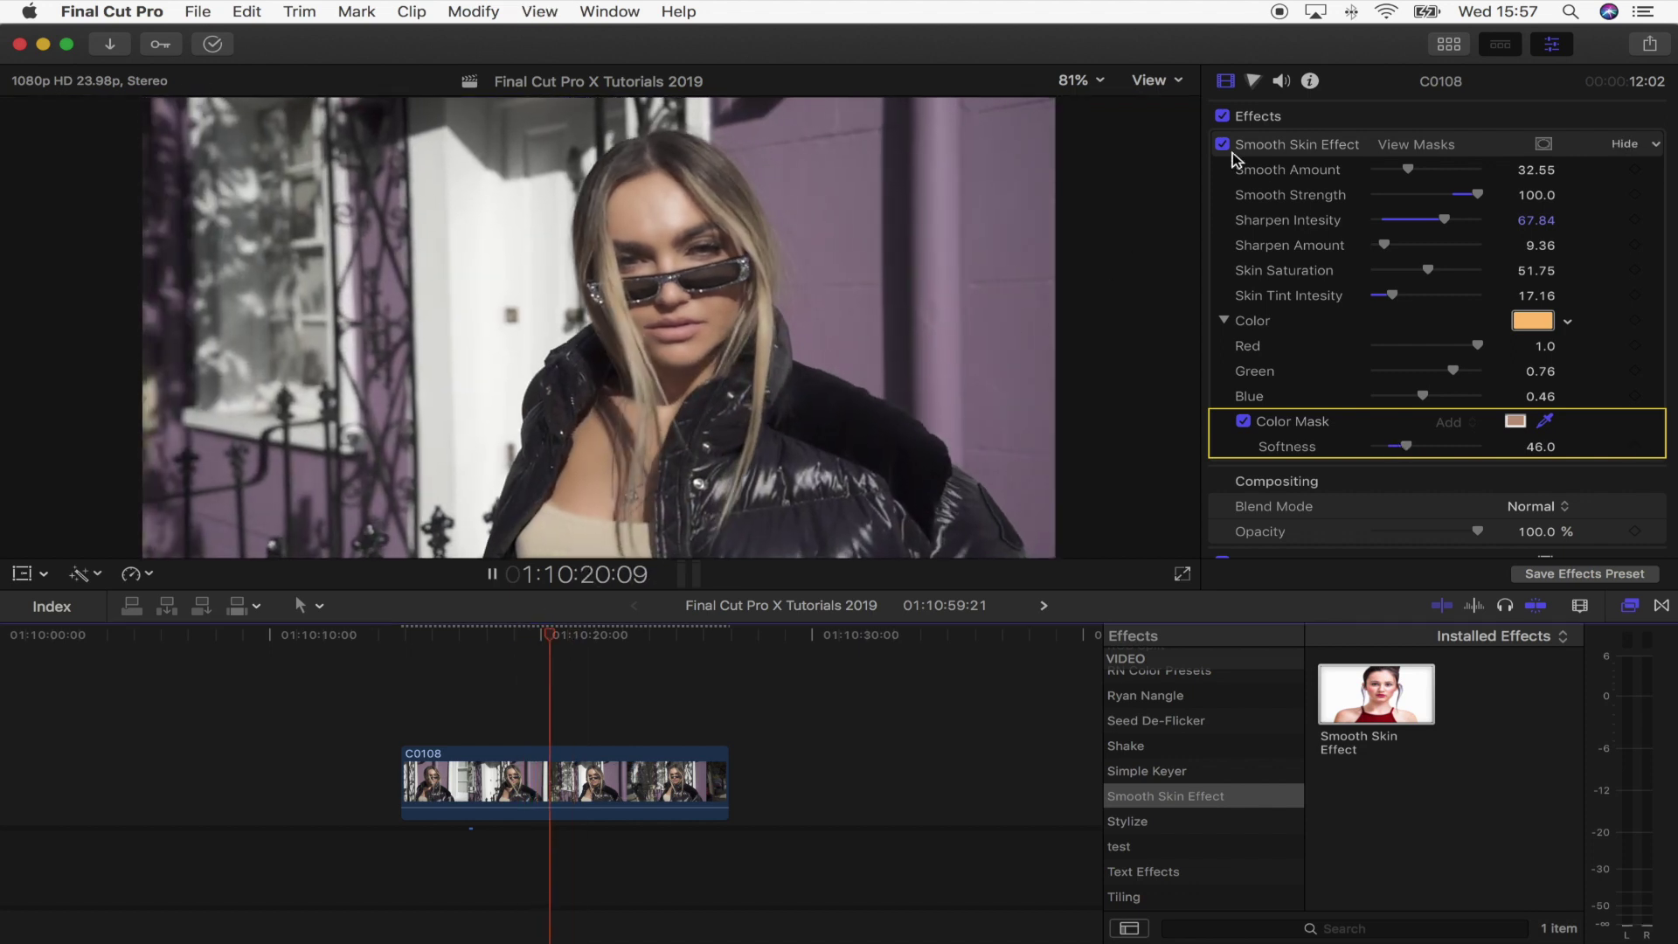